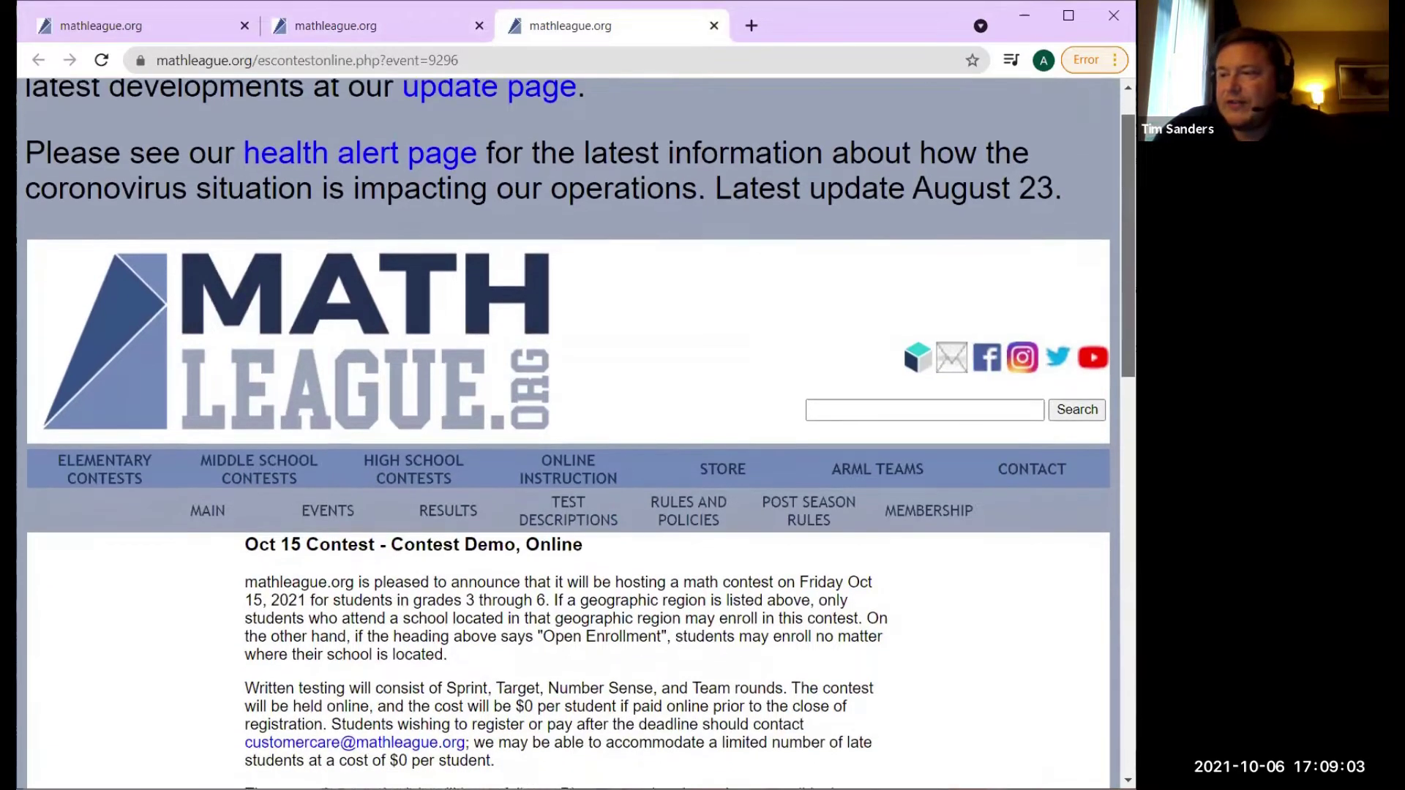
{"action": "scroll", "coordinate": [568, 432], "scroll_direction": "down", "scroll_amount": 4}
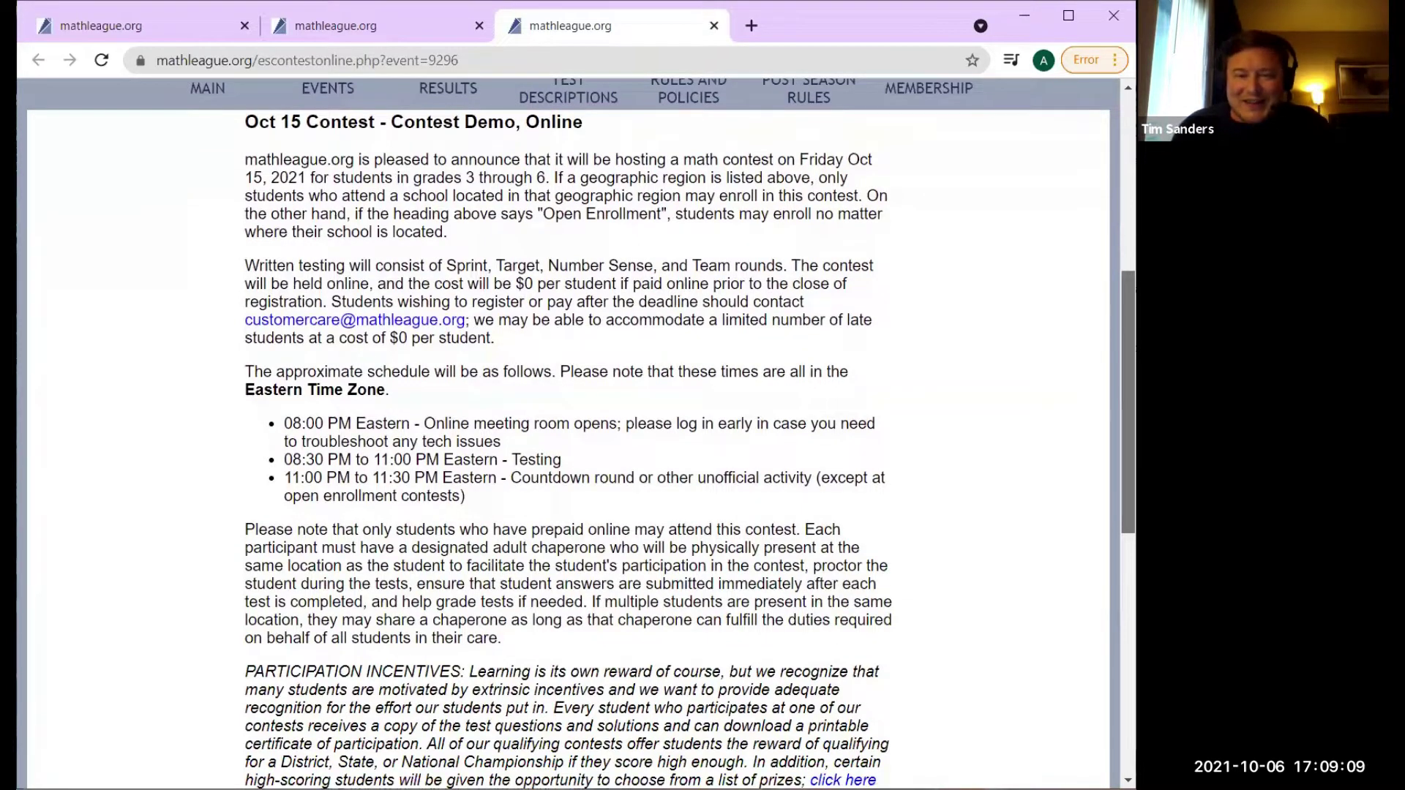
Choose Arkansas as the school location and start the Contest Demo registration with REGISTER NOW.
{"action": "scroll", "coordinate": [568, 439], "scroll_direction": "down", "scroll_amount": 1}
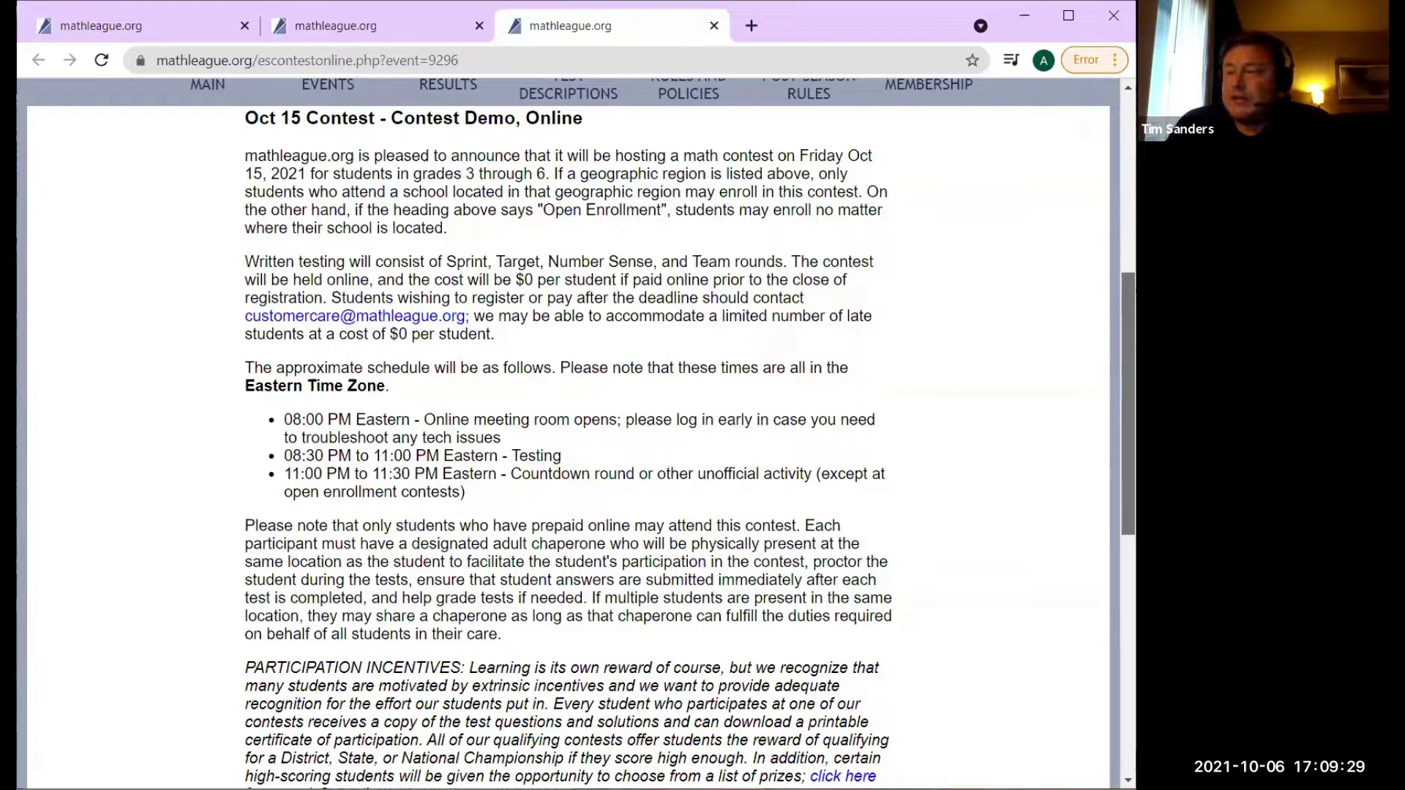
{"action": "scroll", "coordinate": [568, 433], "scroll_direction": "down", "scroll_amount": 3}
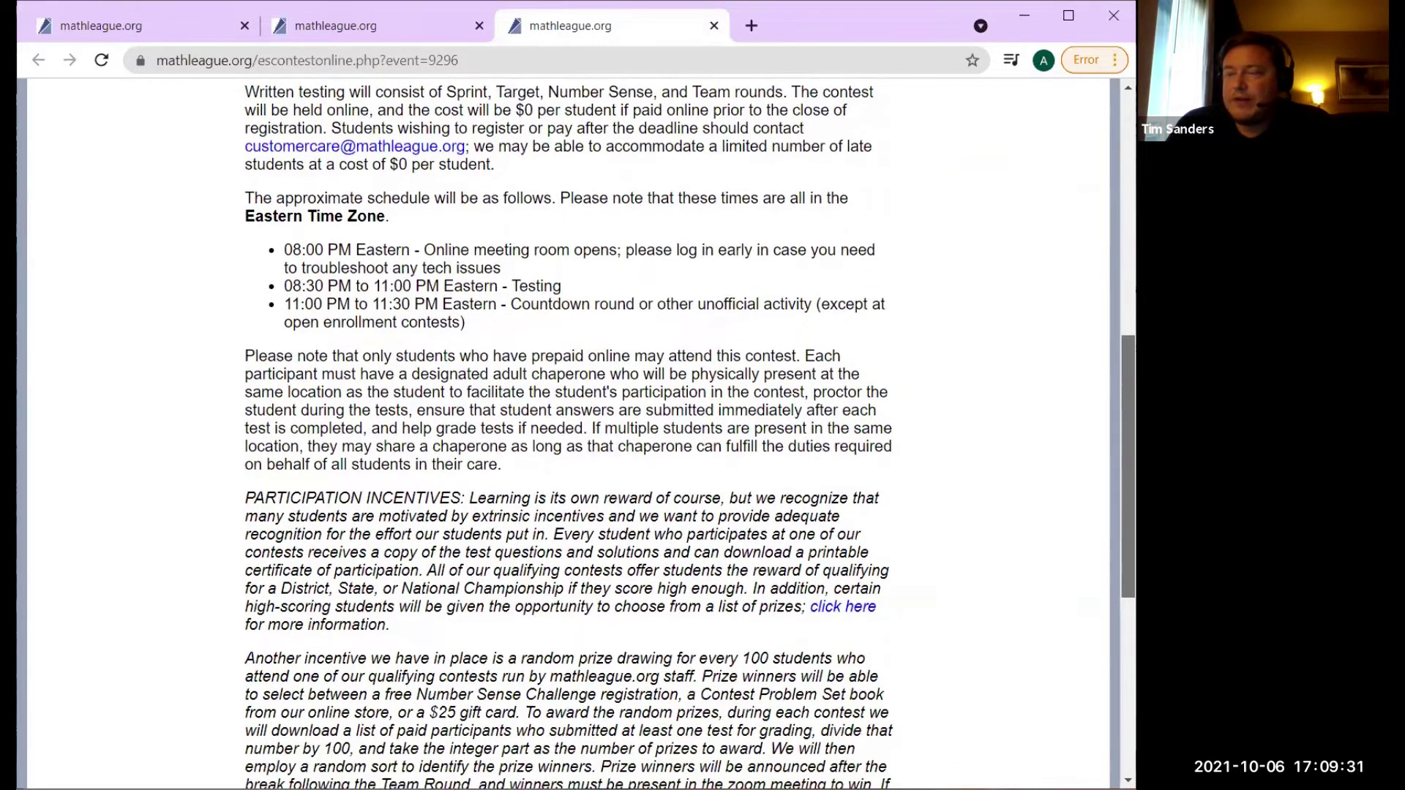
{"action": "scroll", "coordinate": [568, 433], "scroll_direction": "up", "scroll_amount": 1}
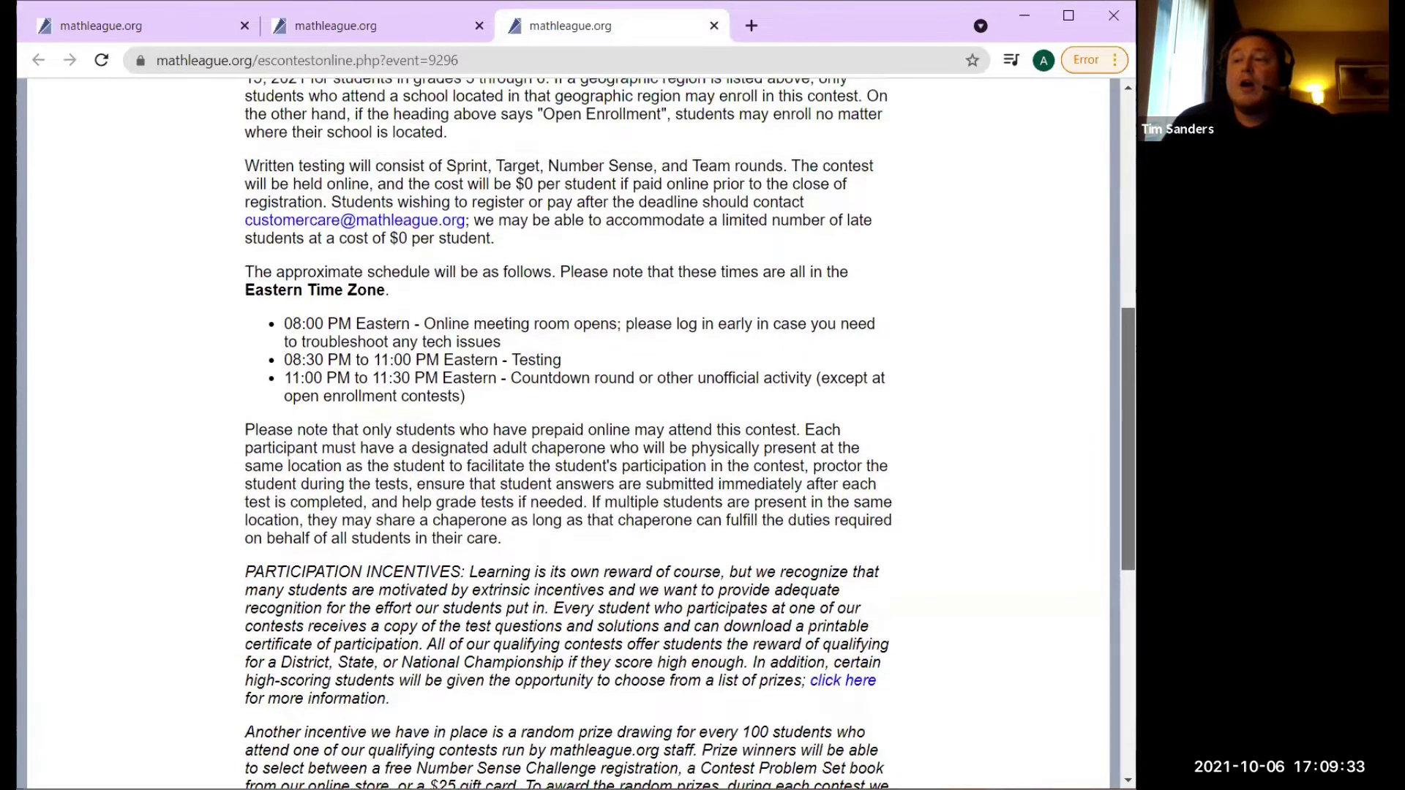
{"action": "scroll", "coordinate": [568, 433], "scroll_direction": "up", "scroll_amount": 2}
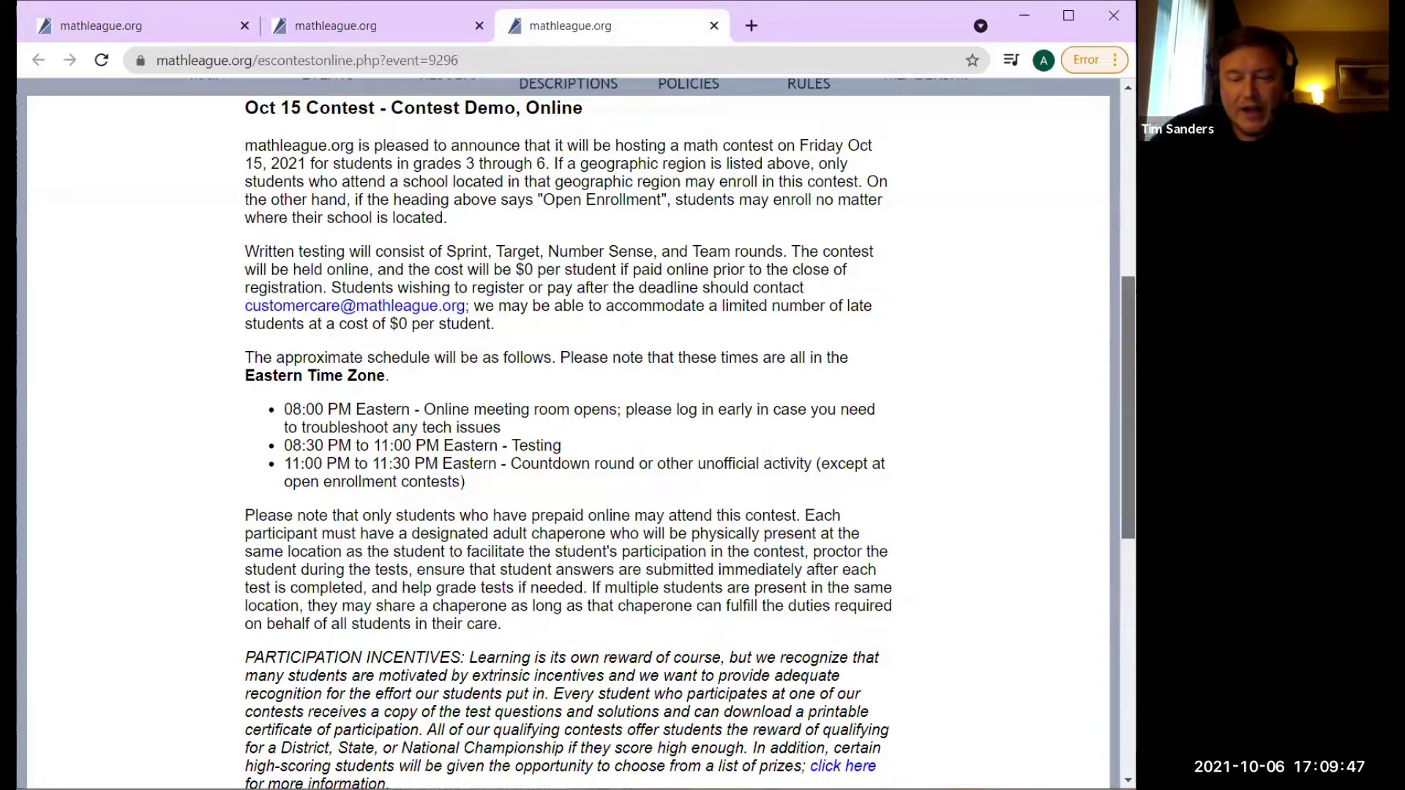
{"action": "scroll", "coordinate": [568, 432], "scroll_direction": "down", "scroll_amount": 3}
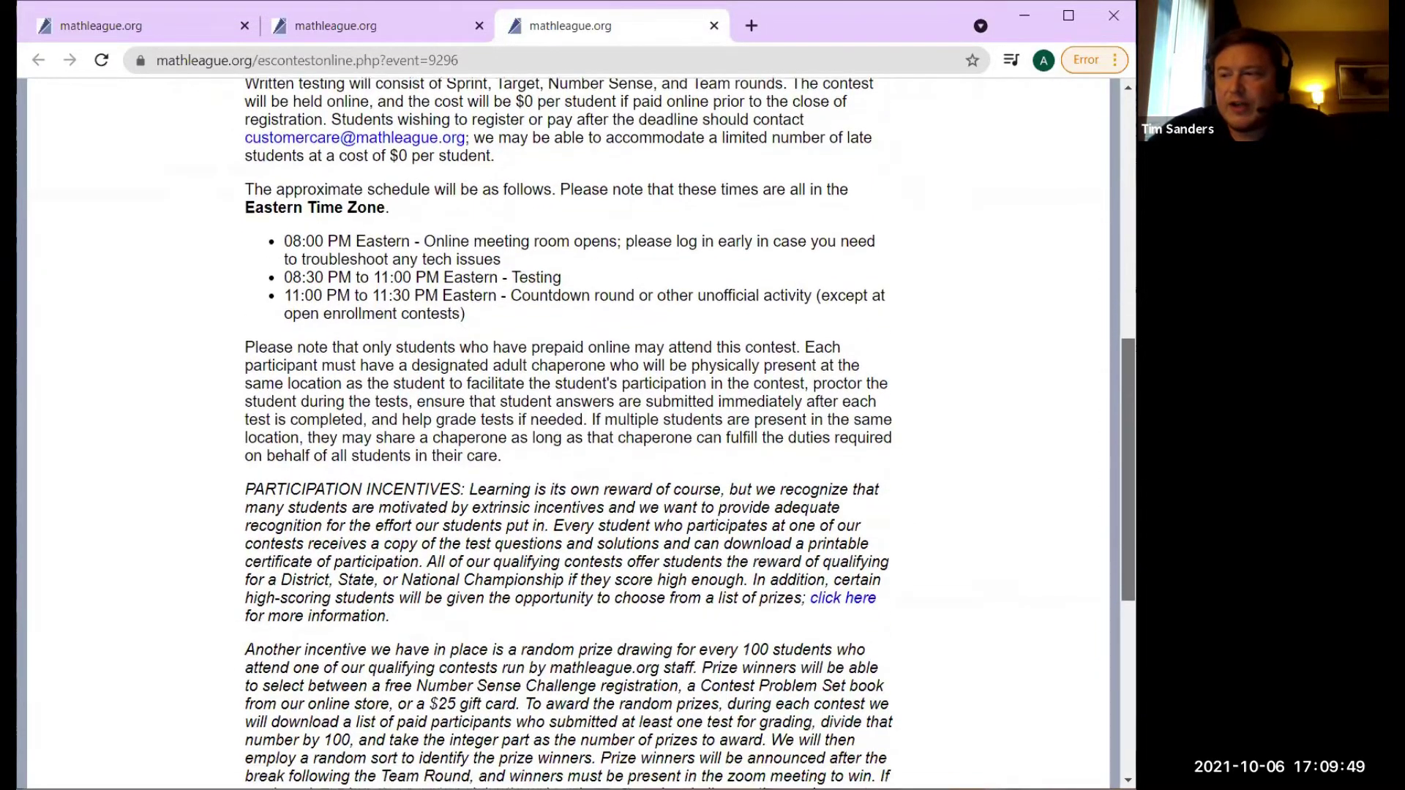
{"action": "scroll", "coordinate": [568, 431], "scroll_direction": "down", "scroll_amount": 3}
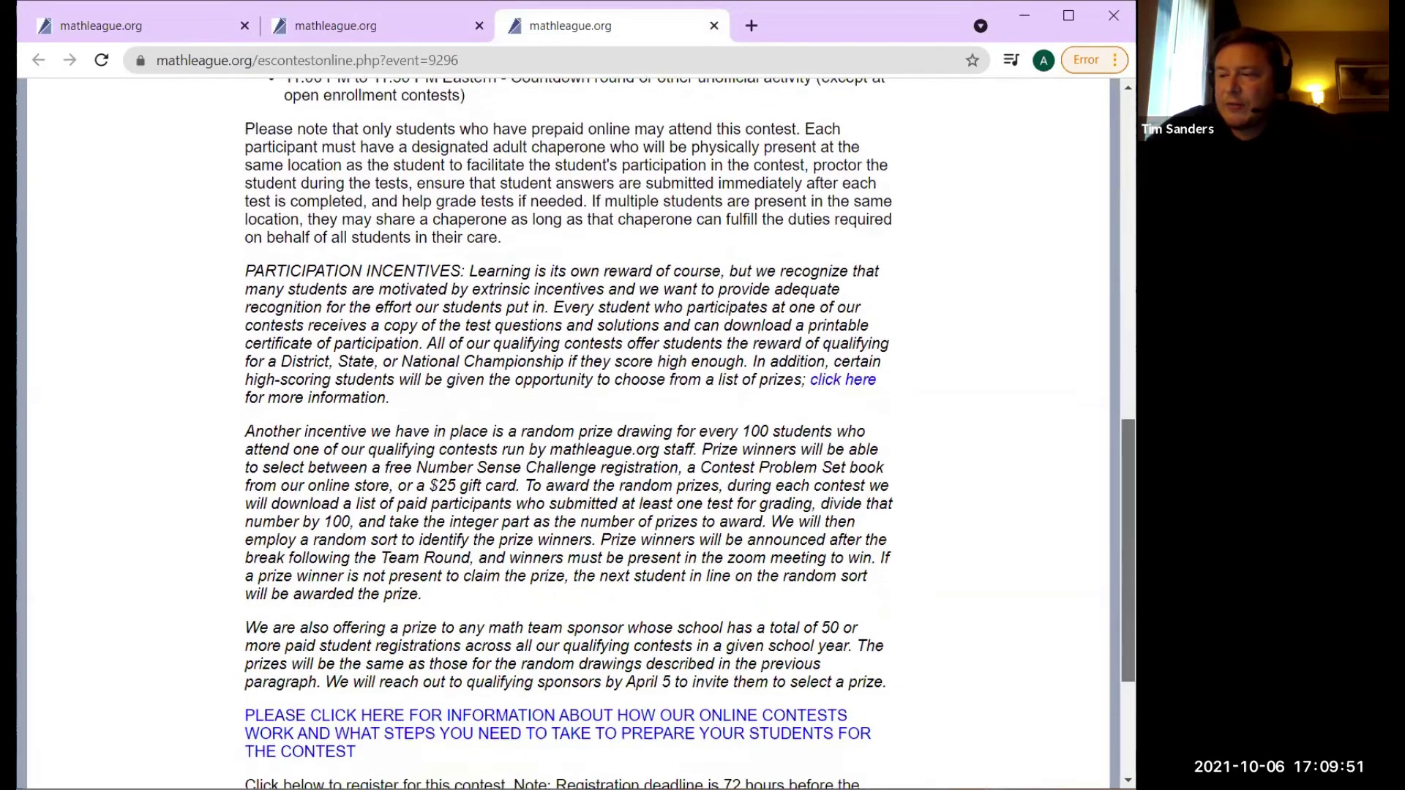
{"action": "scroll", "coordinate": [568, 431], "scroll_direction": "down", "scroll_amount": 3}
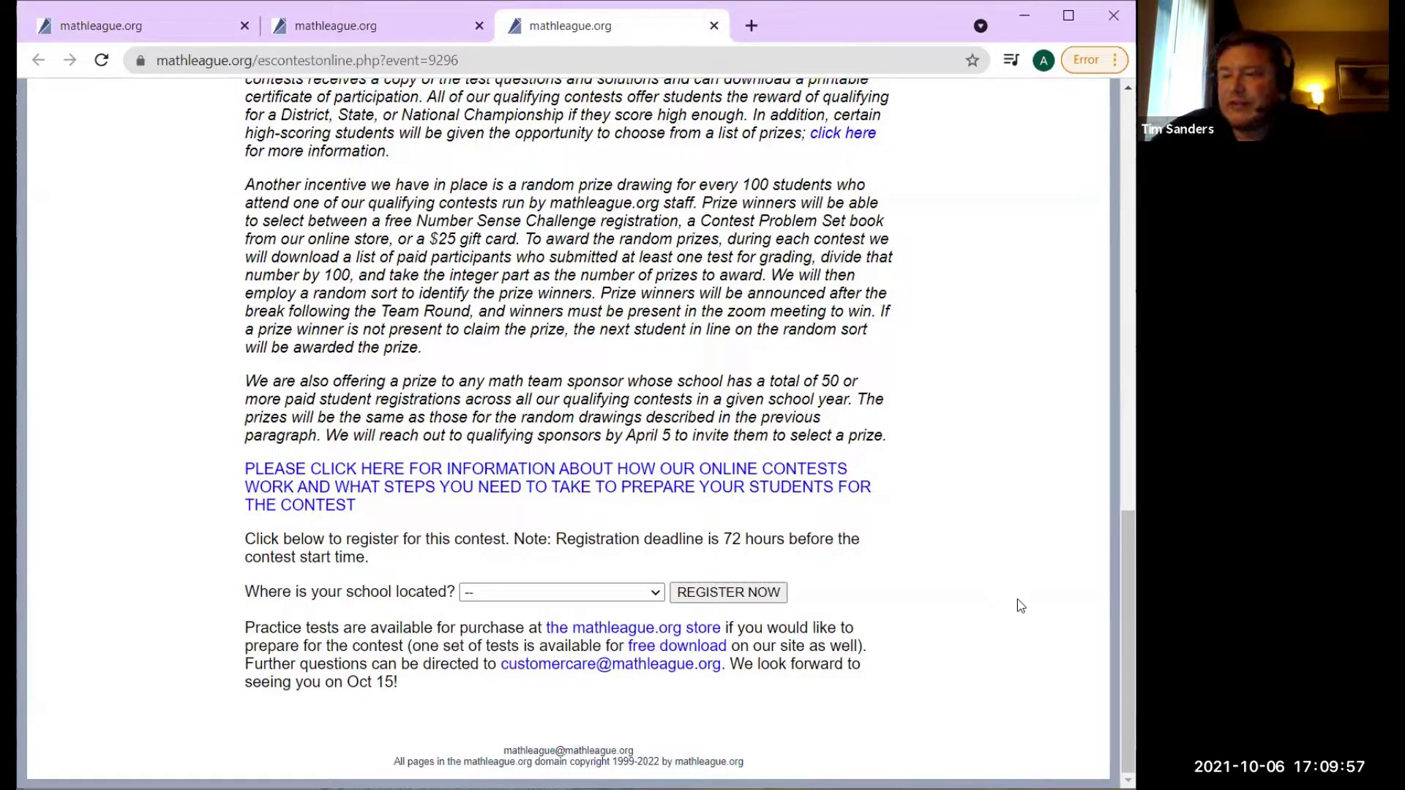
{"action": "left_click", "coordinate": [657, 593]}
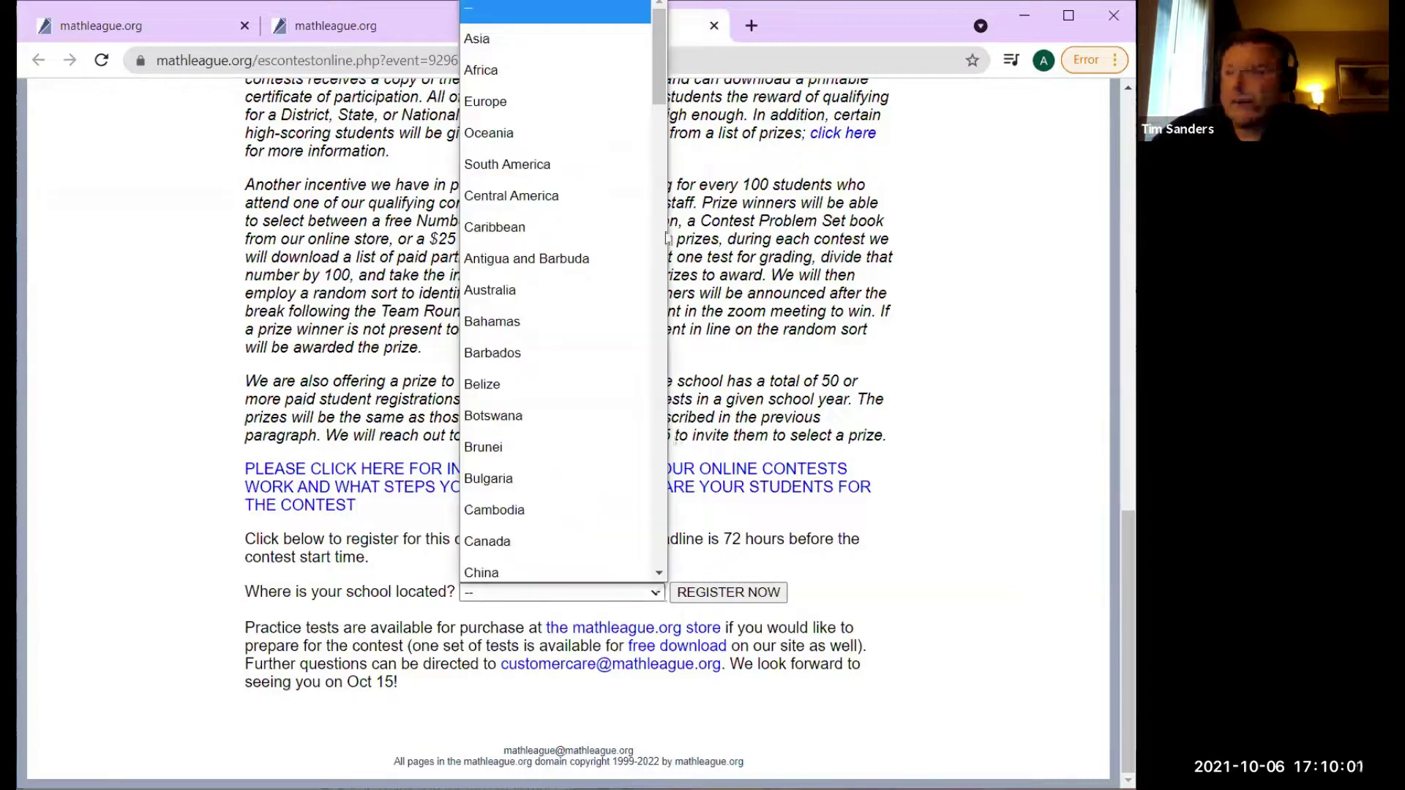
{"action": "left_click_drag", "start_coordinate": [658, 85], "coordinate": [674, 331]}
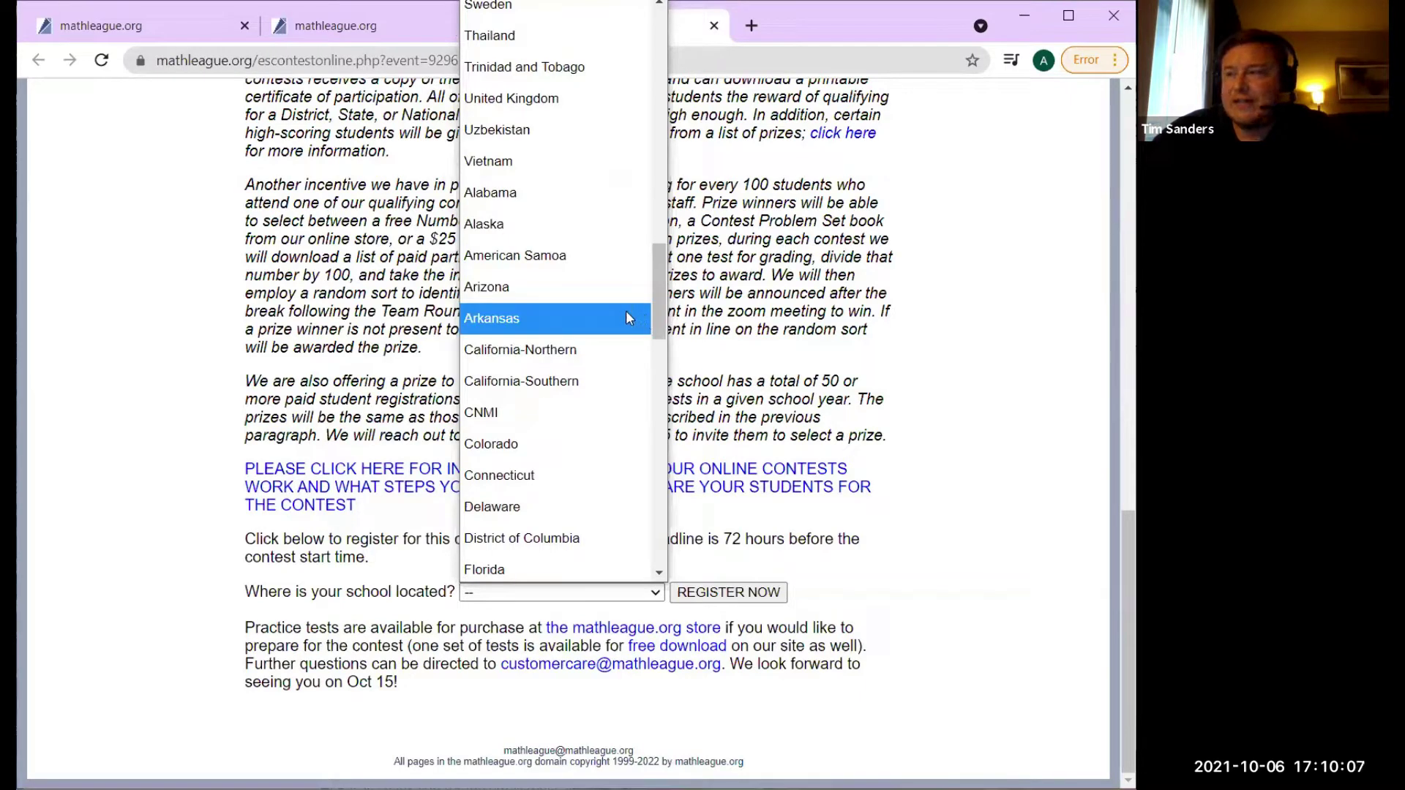
{"action": "left_click", "coordinate": [521, 318]}
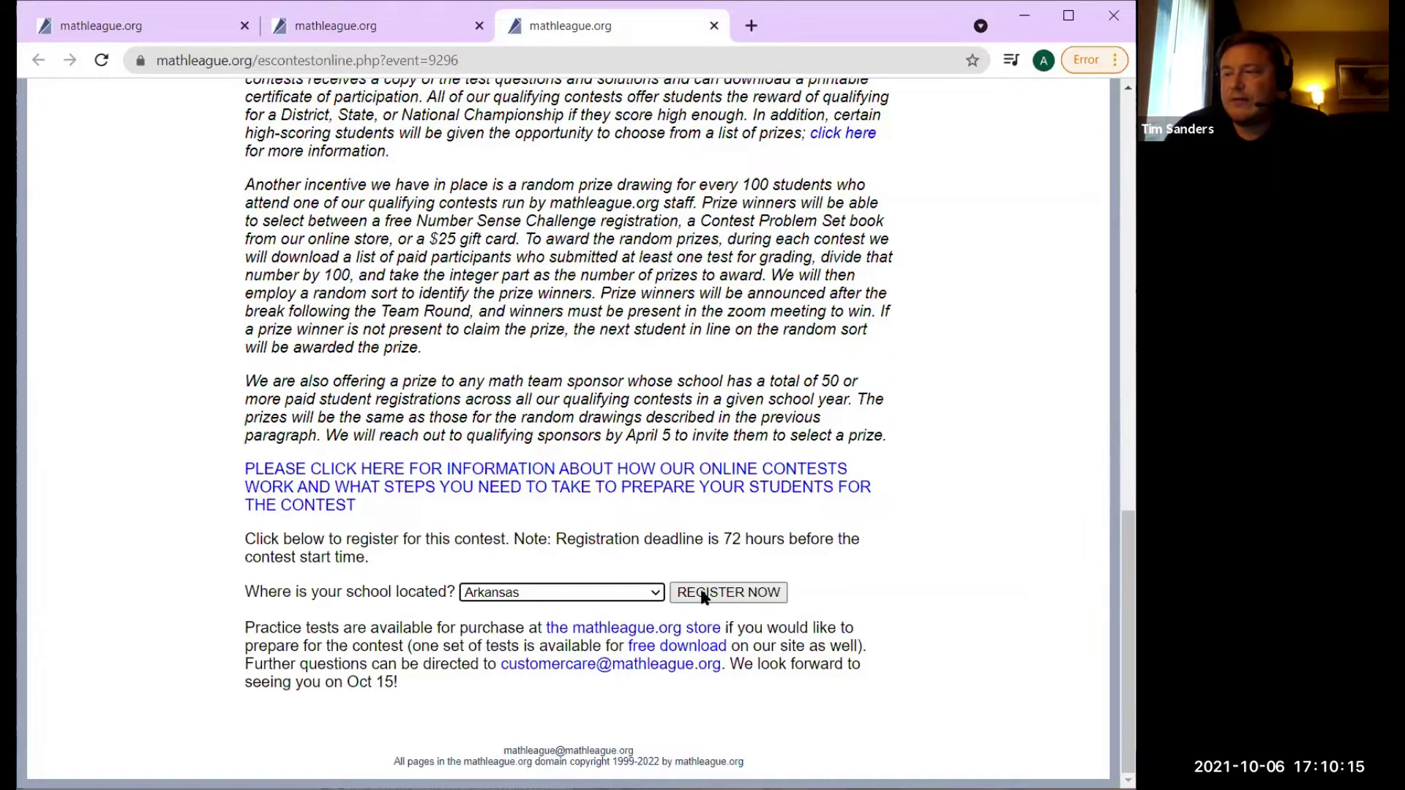
{"action": "left_click", "coordinate": [701, 594]}
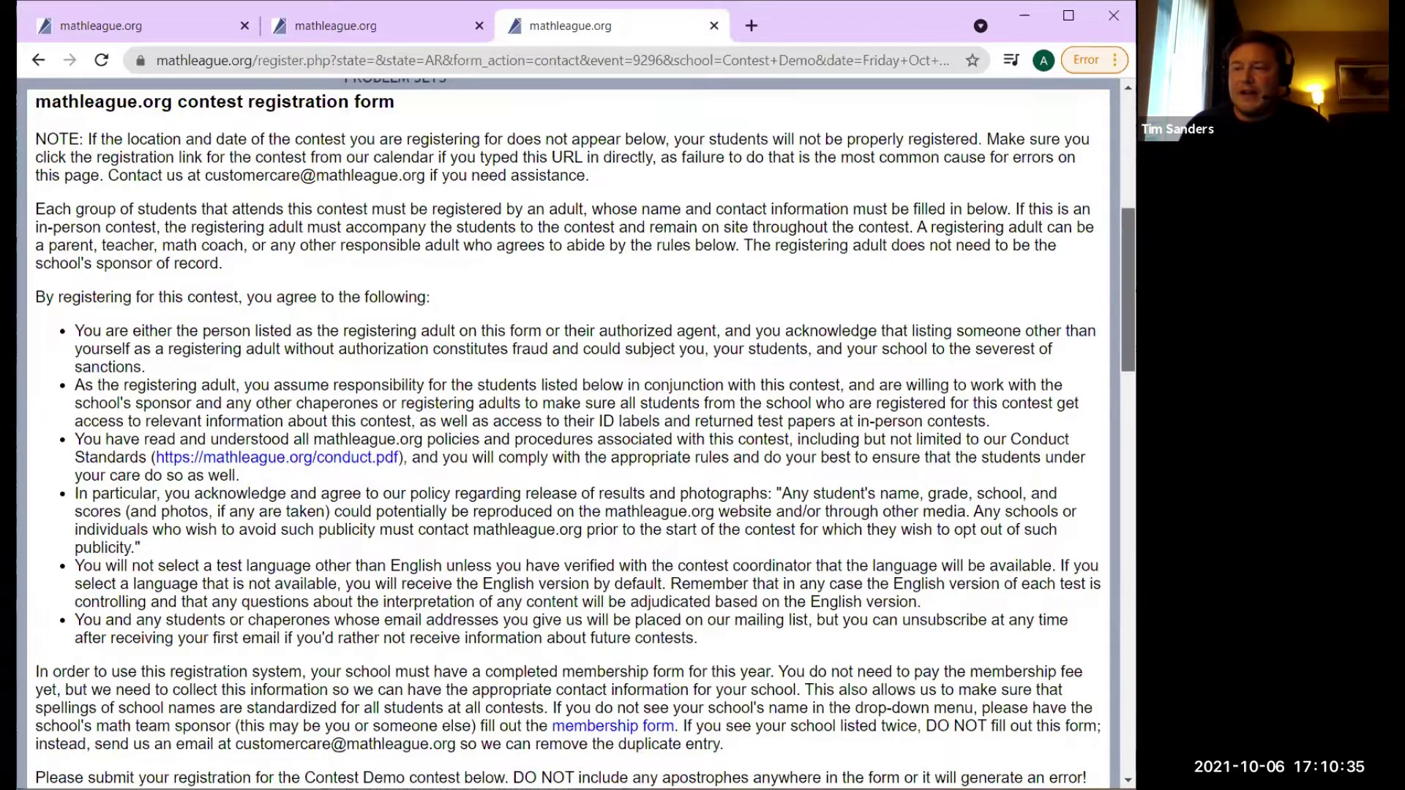
Pick AR - Founders Classical (Bentonville) from the School Name list on the registration form.
{"action": "scroll", "coordinate": [1128, 290], "scroll_direction": "down", "scroll_amount": 1}
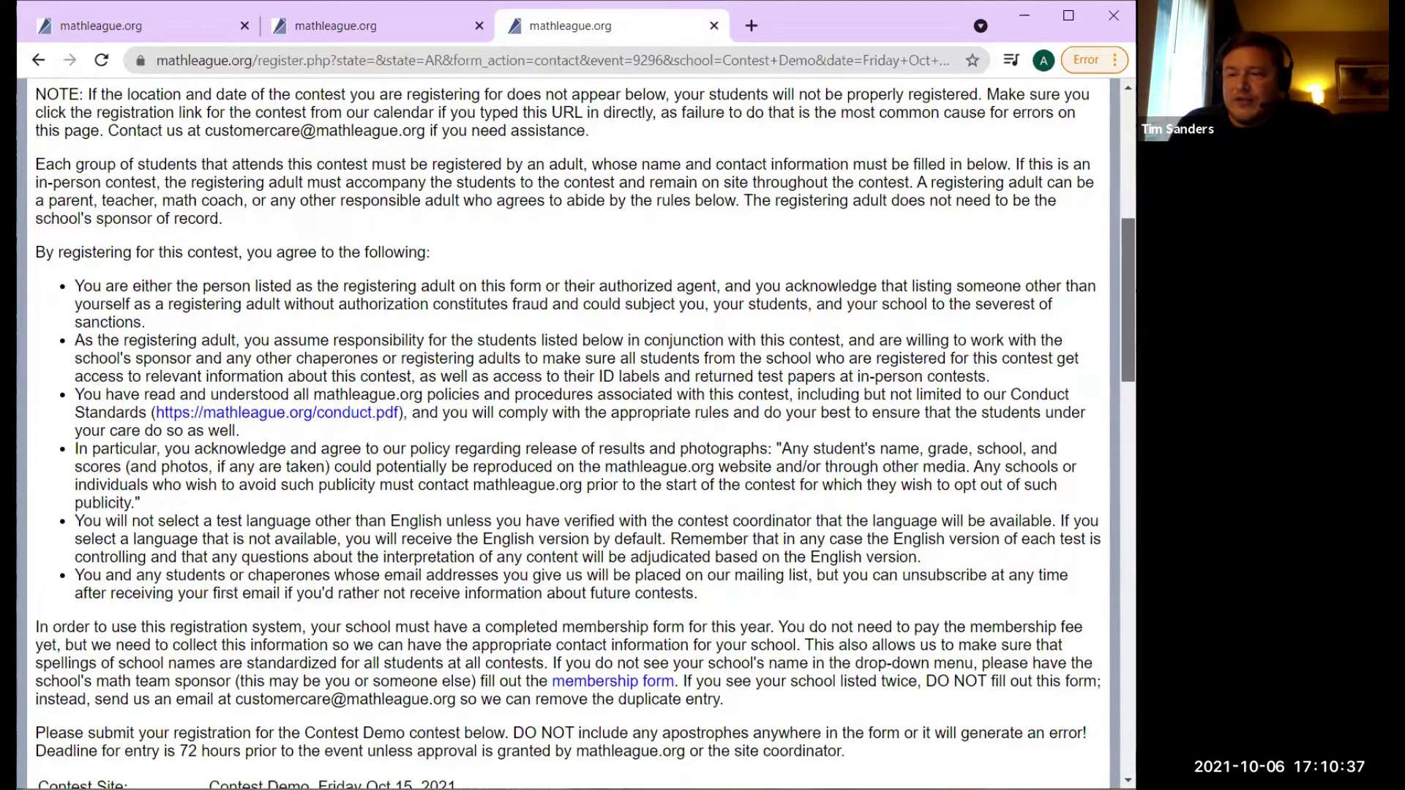
{"action": "scroll", "coordinate": [1127, 300], "scroll_direction": "down", "scroll_amount": 1}
{"action": "scroll", "coordinate": [1128, 300], "scroll_direction": "down", "scroll_amount": 8}
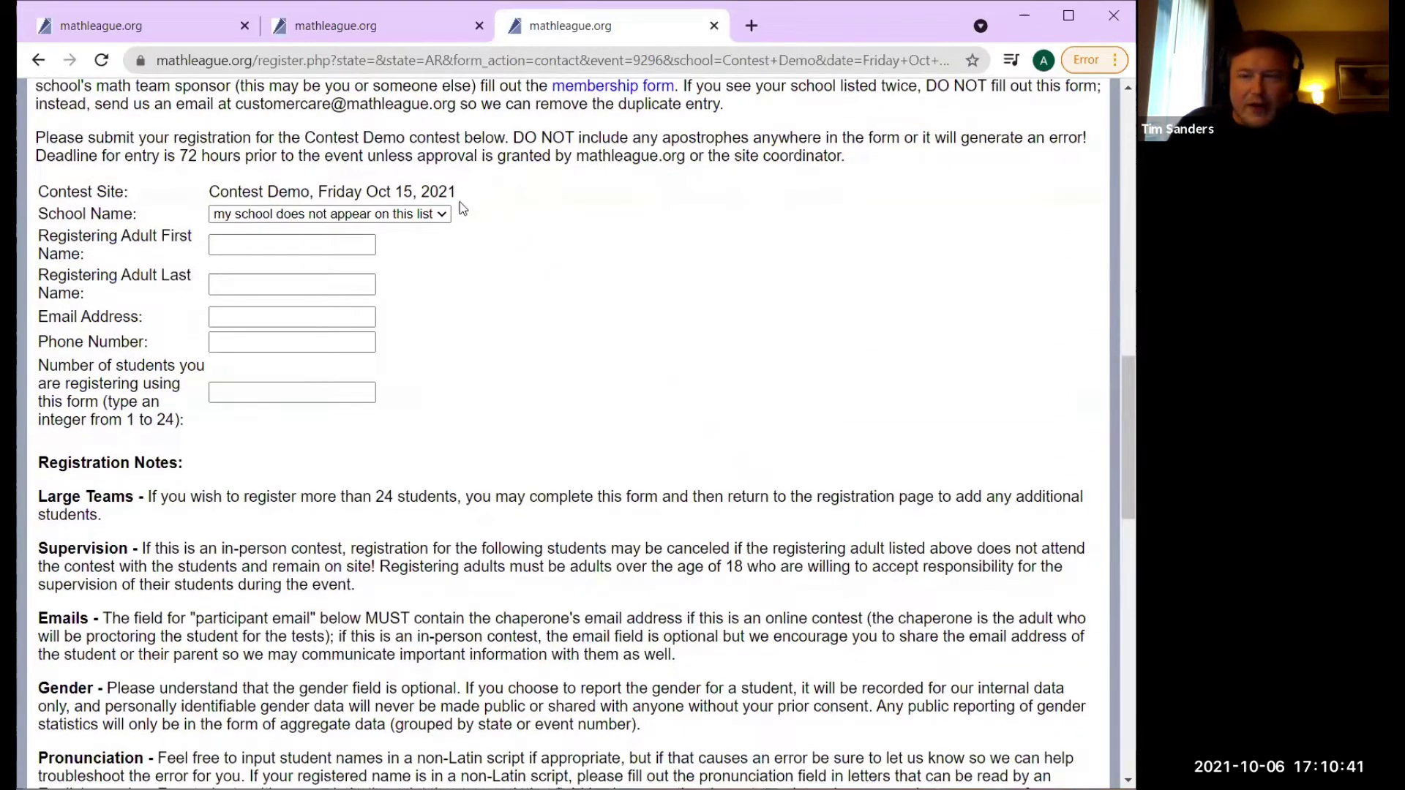
{"action": "left_click", "coordinate": [438, 215]}
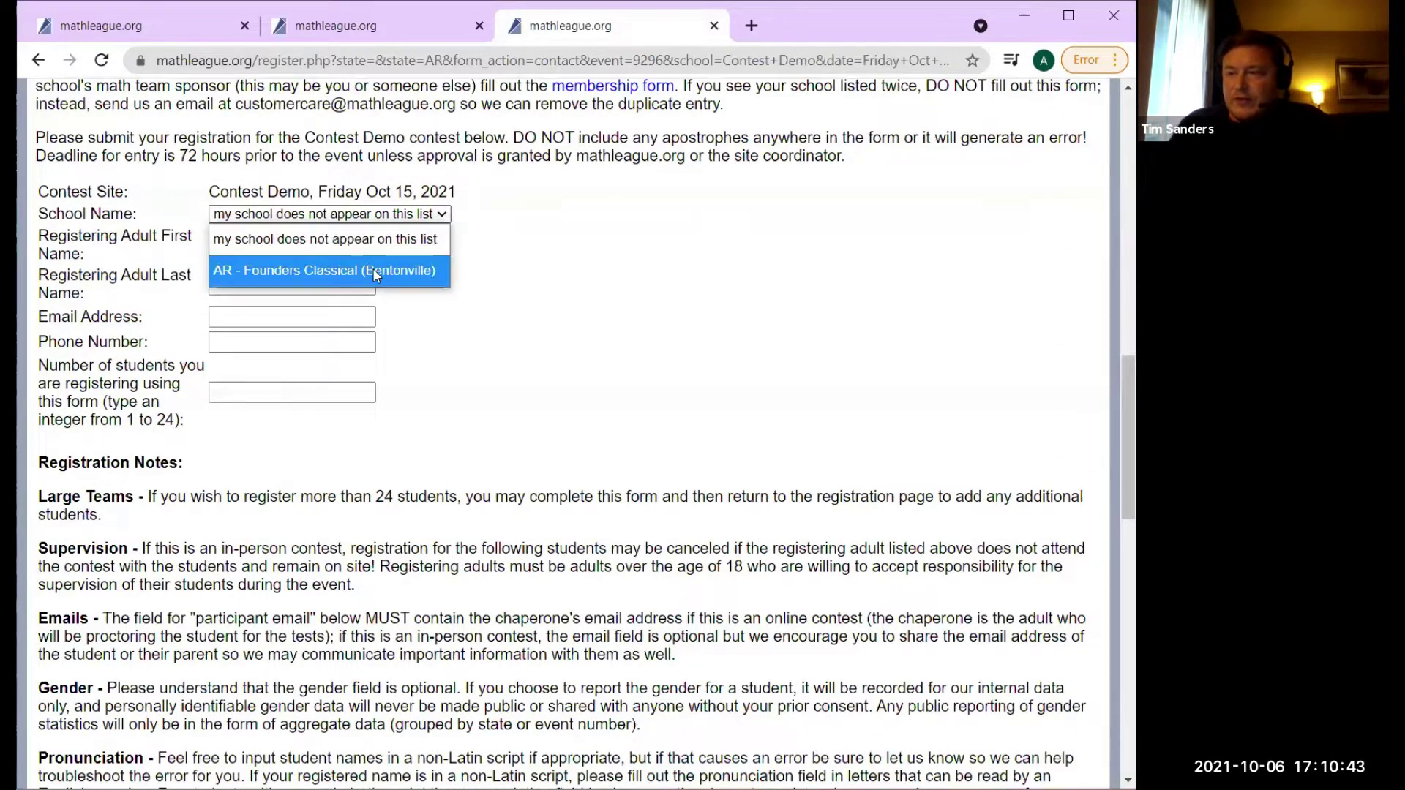
{"action": "left_click", "coordinate": [402, 272]}
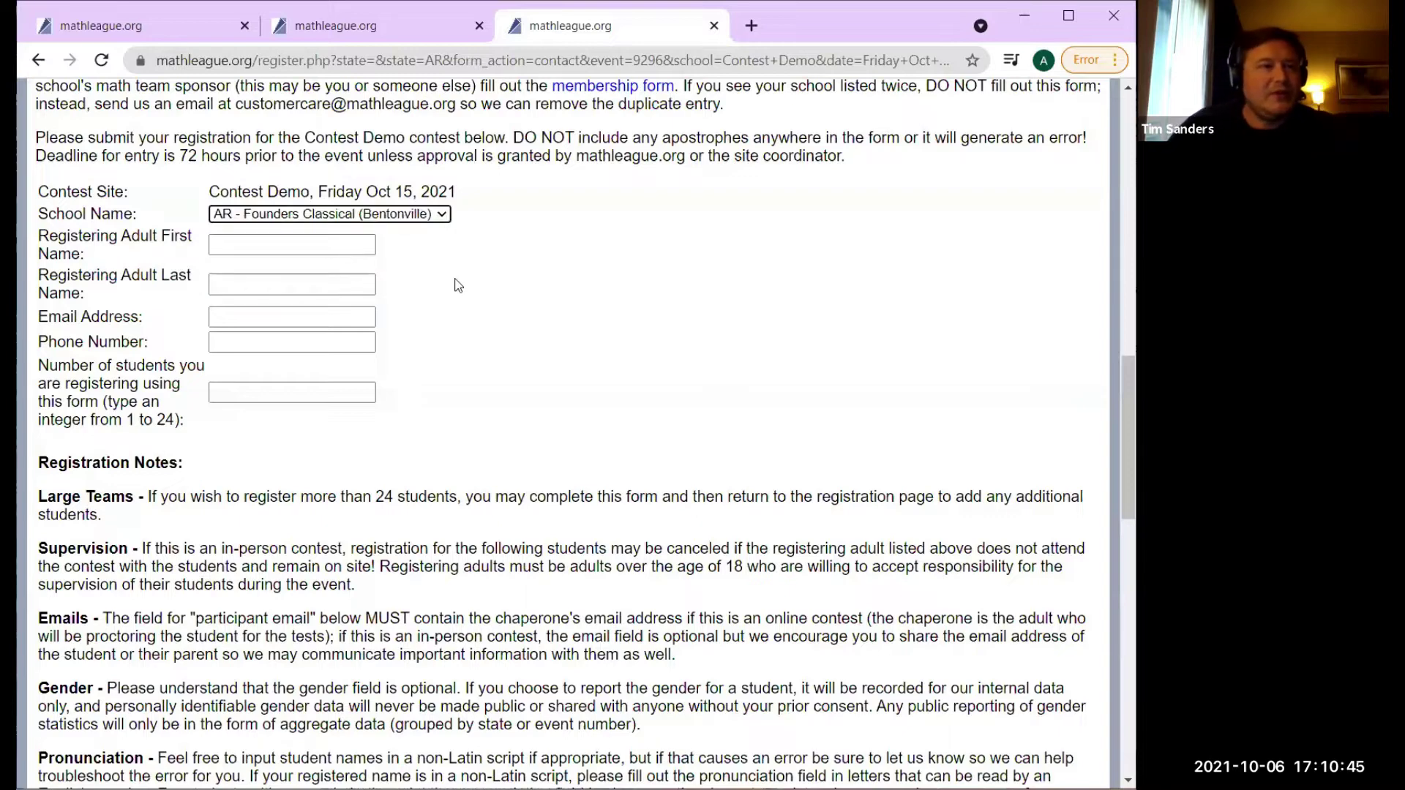
{"action": "left_click", "coordinate": [370, 242]}
Enter the registering adult's first name, last name, e-mail address and phone number.
{"action": "left_click", "coordinate": [370, 243]}
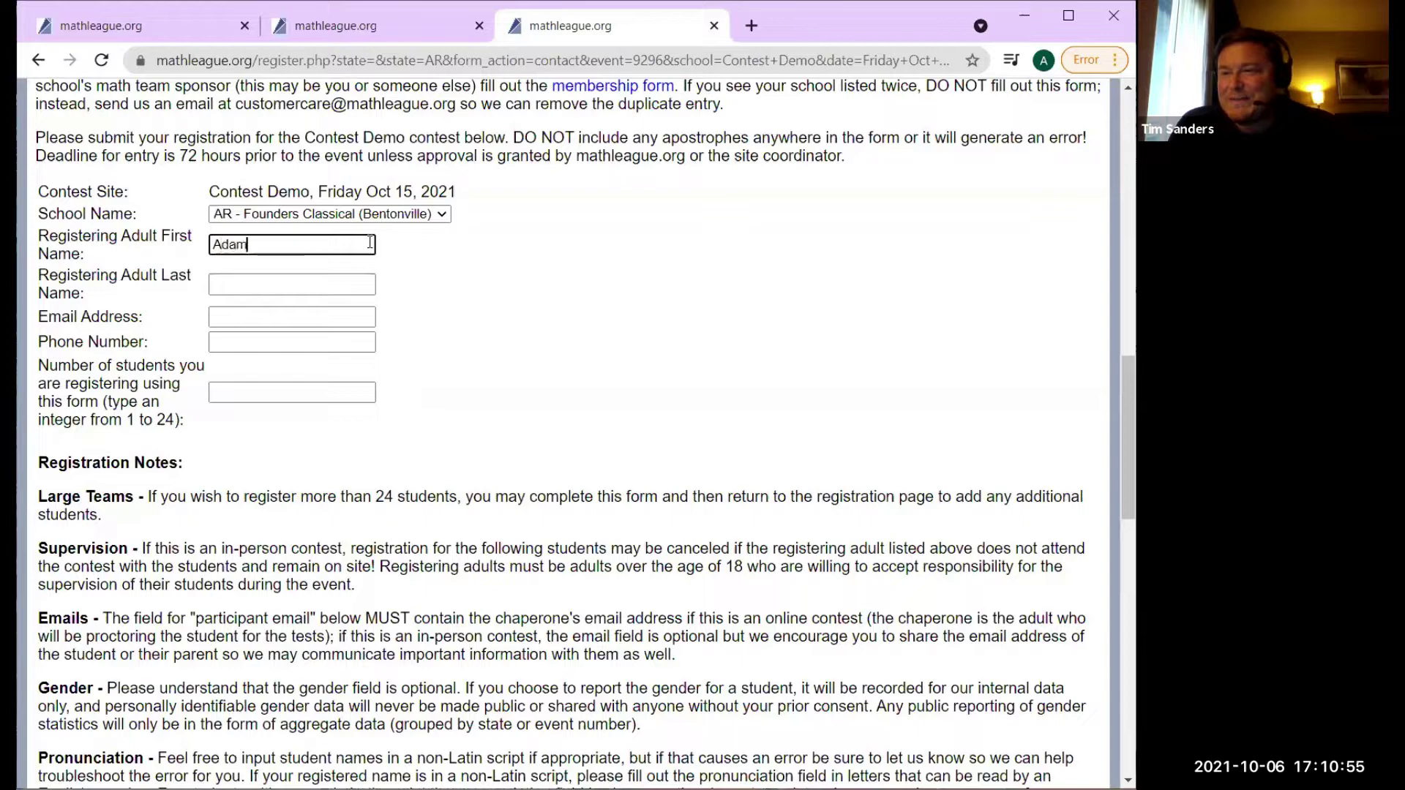
{"action": "key", "text": "Tab"}
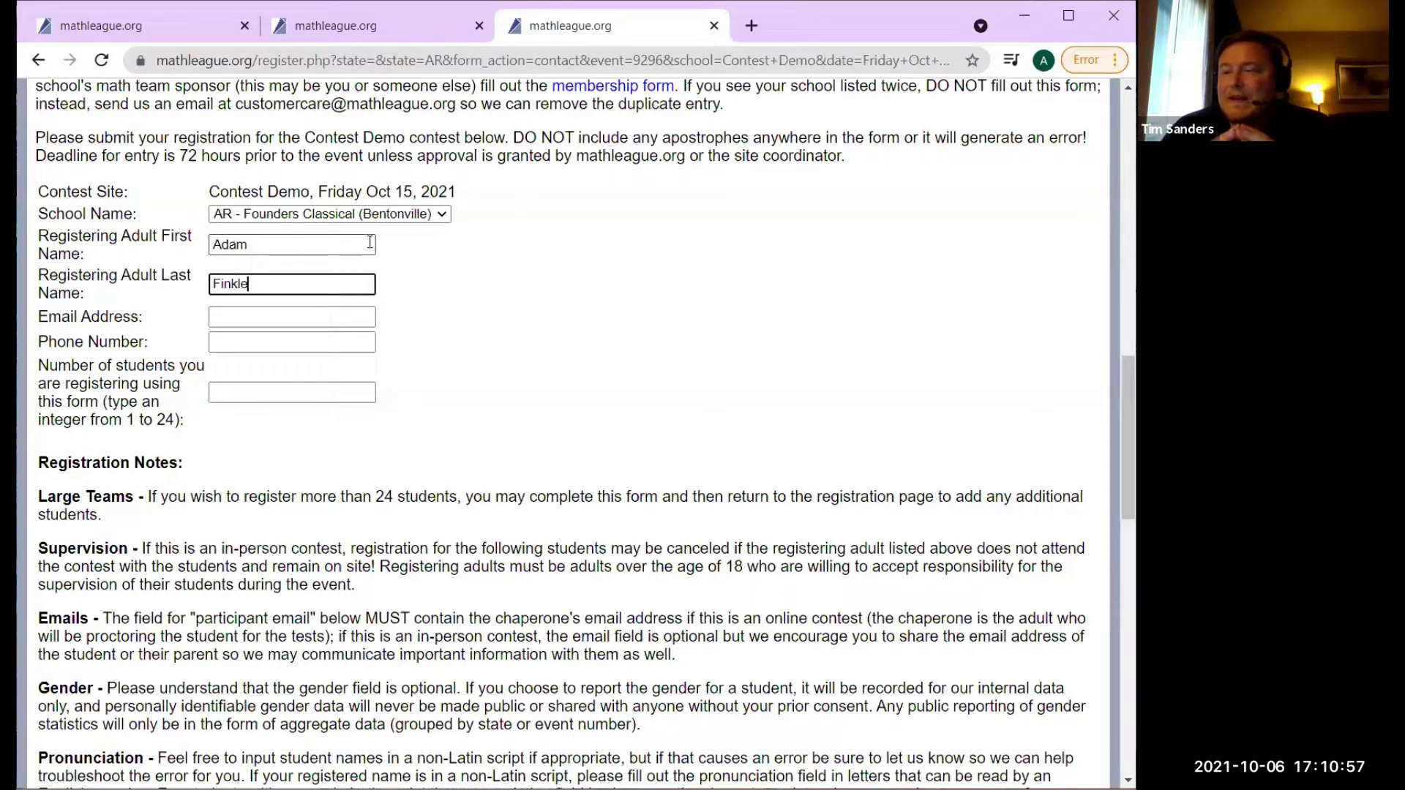
{"action": "key", "text": "Tab"}
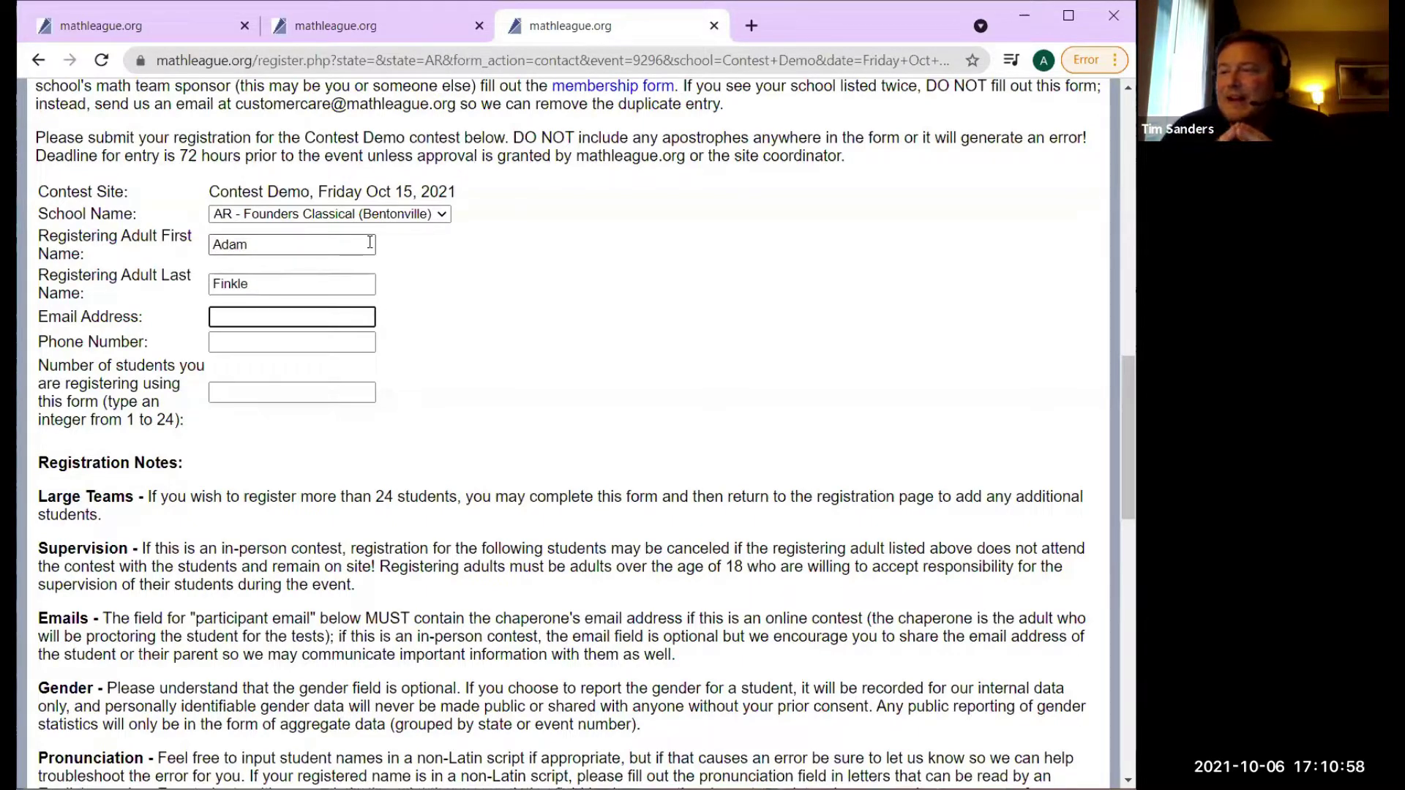
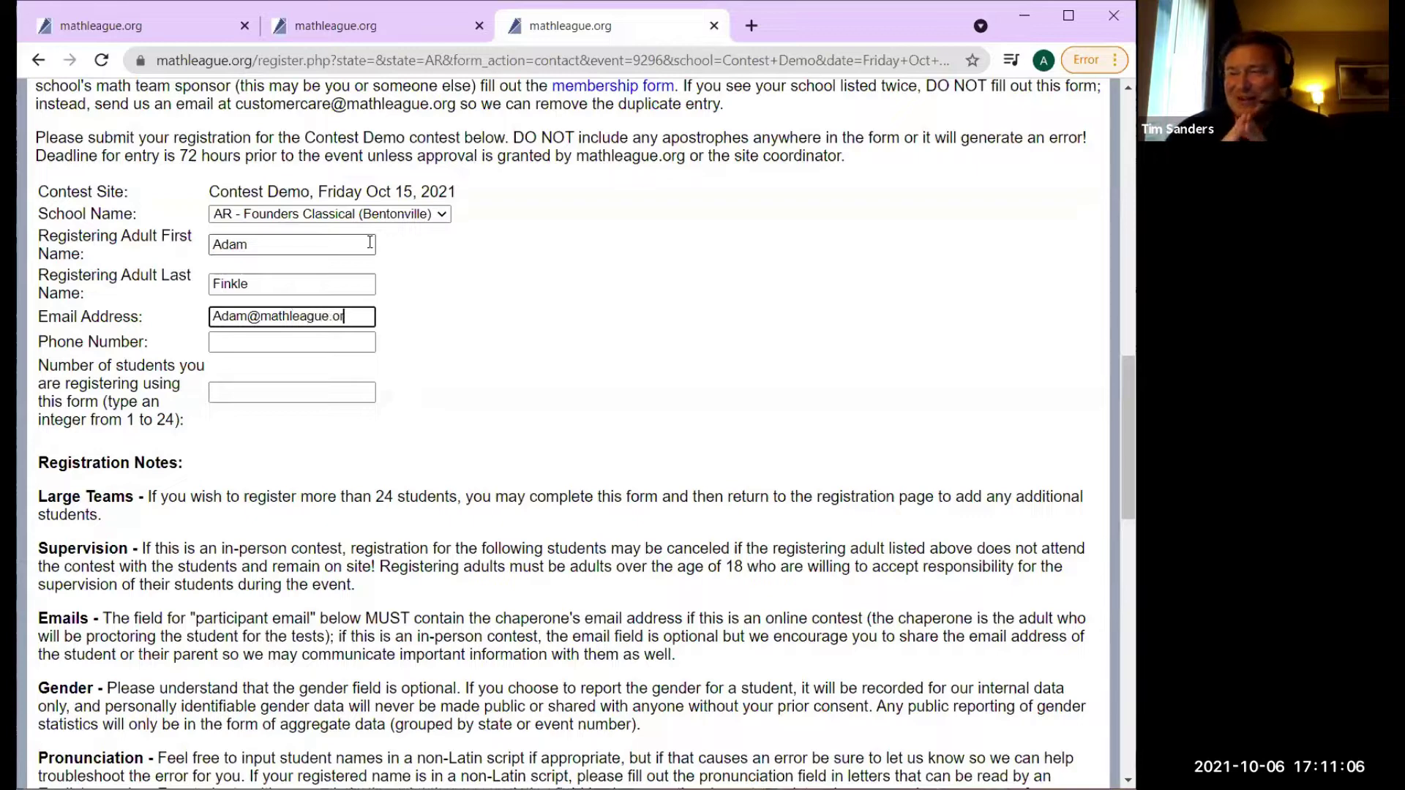
{"action": "key", "text": "Tab"}
{"action": "type", "text": "123"}
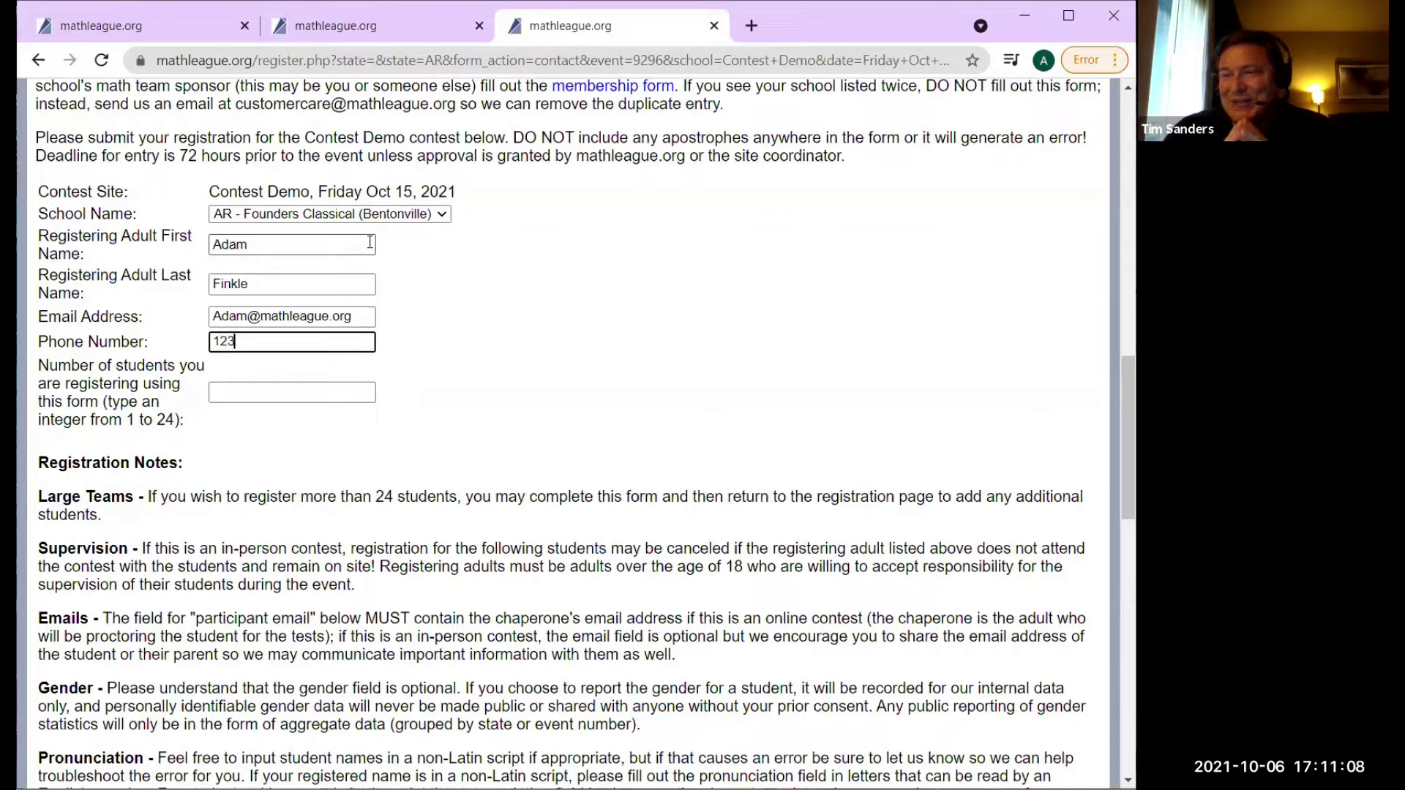
Set the number of students to register to 1.
{"action": "left_click", "coordinate": [274, 394]}
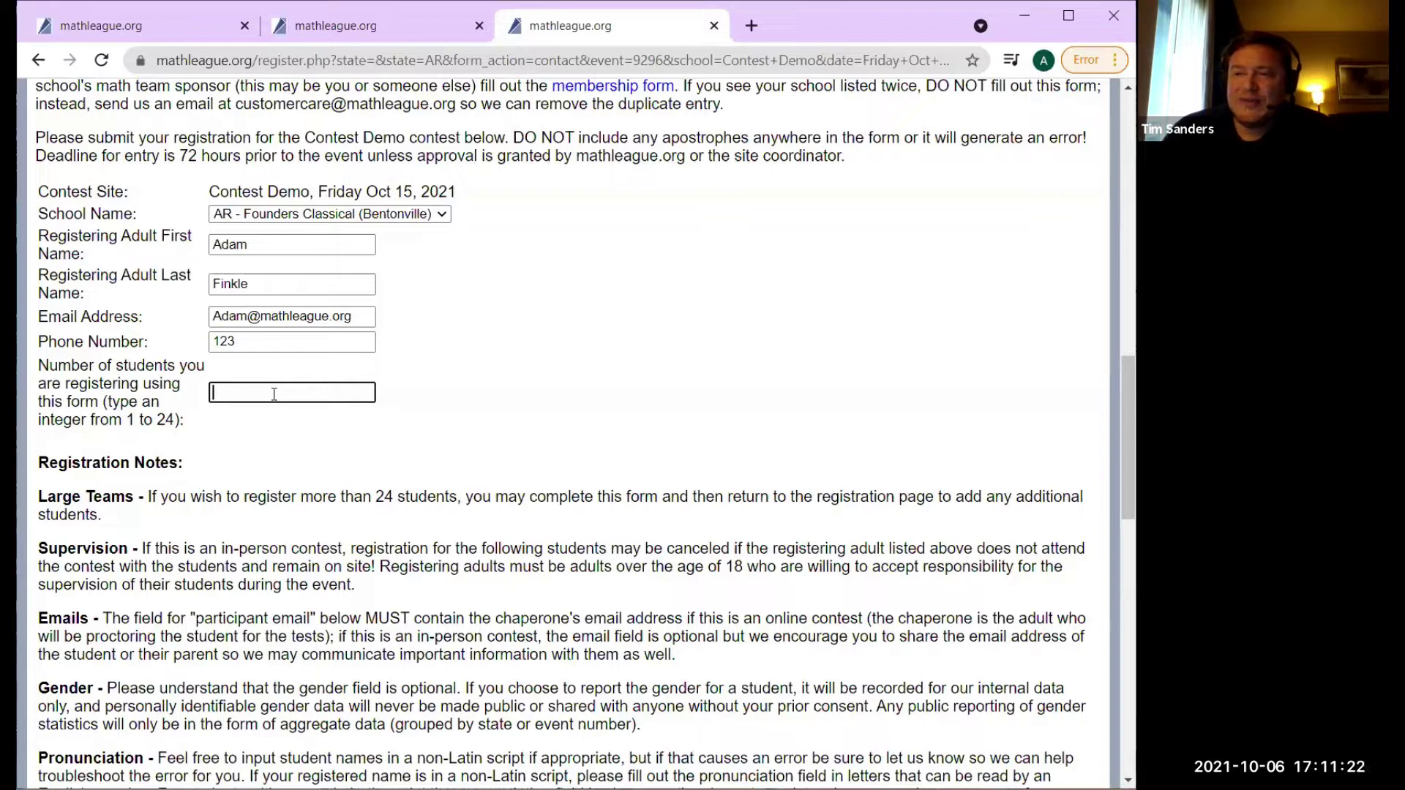
{"action": "type", "text": "1"}
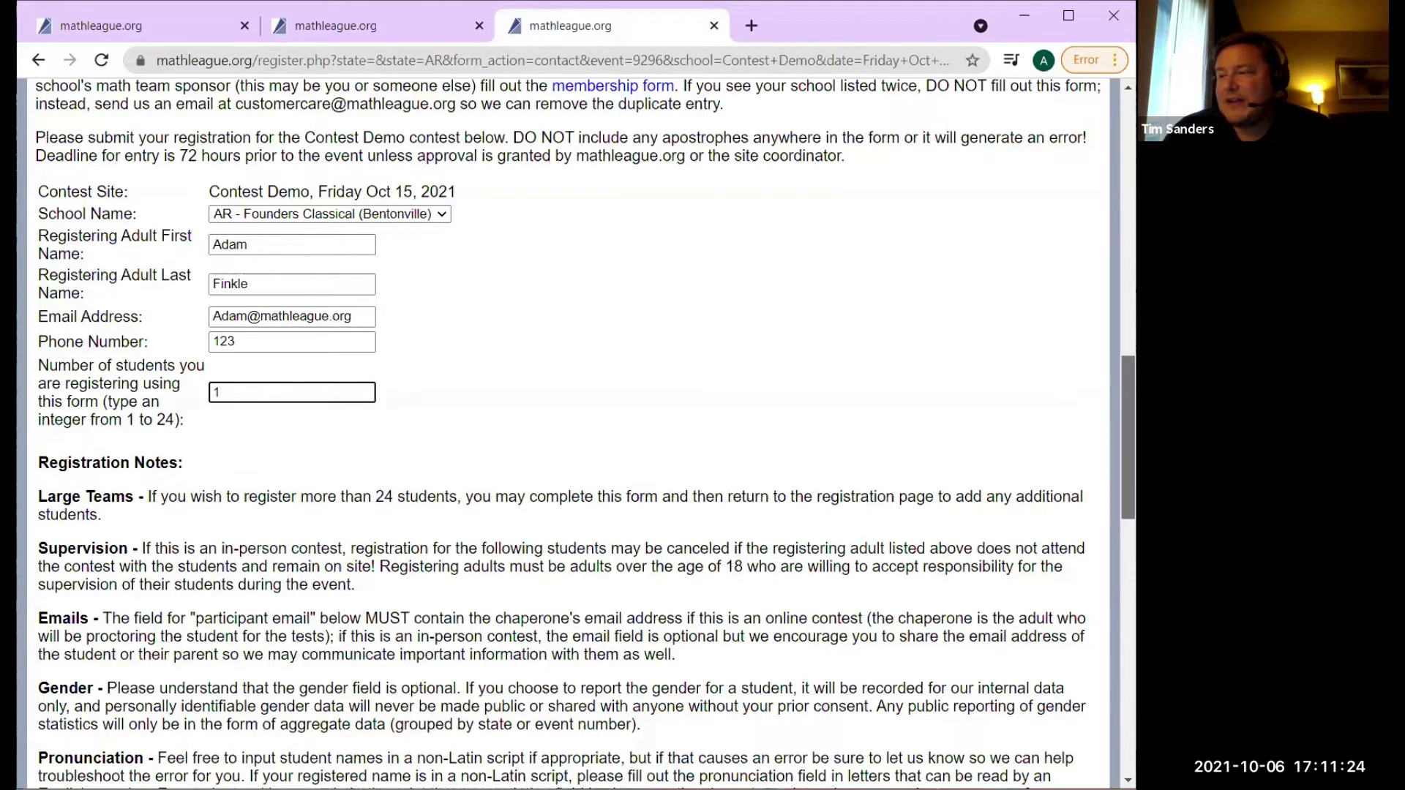
{"action": "scroll", "coordinate": [274, 394], "scroll_direction": "down", "scroll_amount": 3}
Fill in the first student's first name, last name, pronunciation and participant e-mail fields.
{"action": "scroll", "coordinate": [274, 393], "scroll_direction": "down", "scroll_amount": 2}
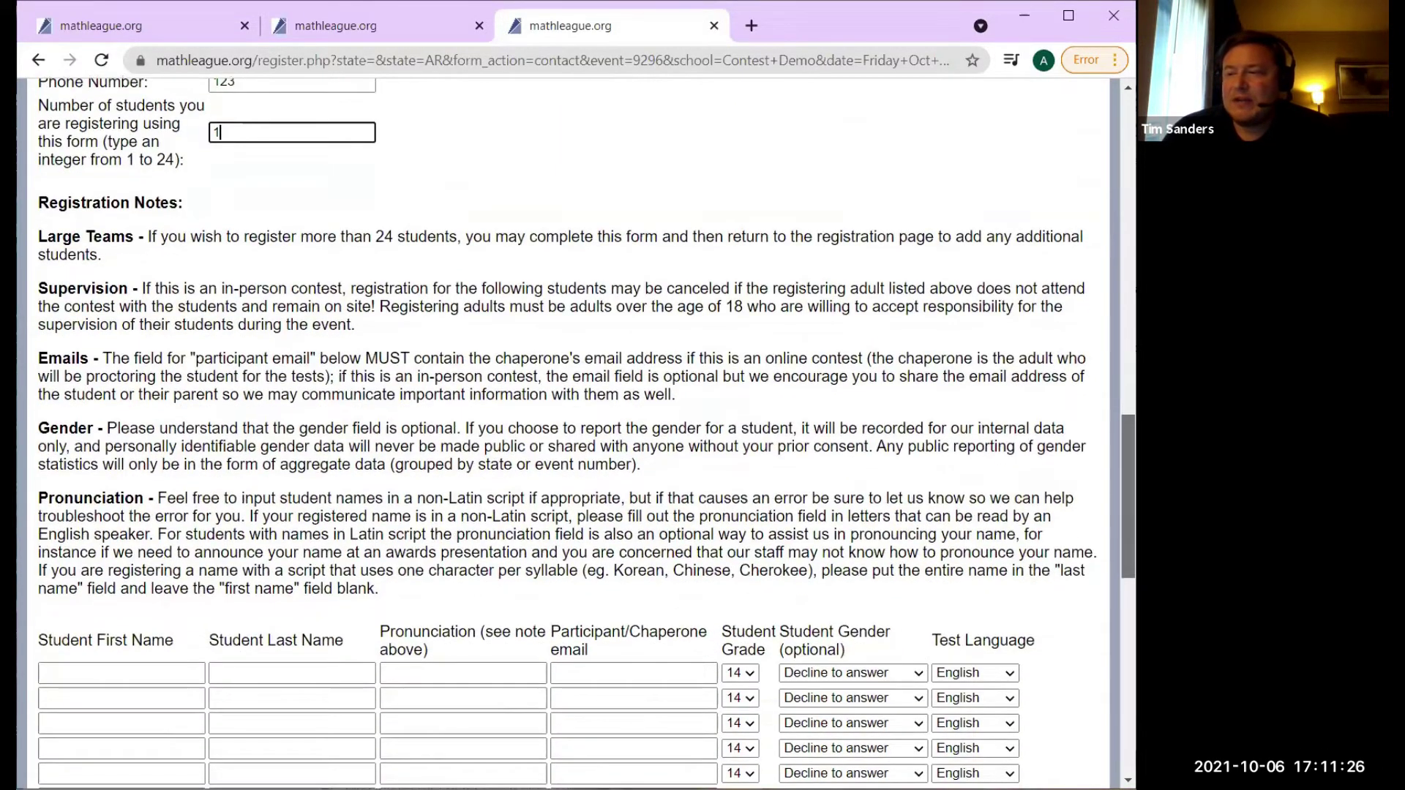
{"action": "scroll", "coordinate": [178, 497], "scroll_direction": "down", "scroll_amount": 3}
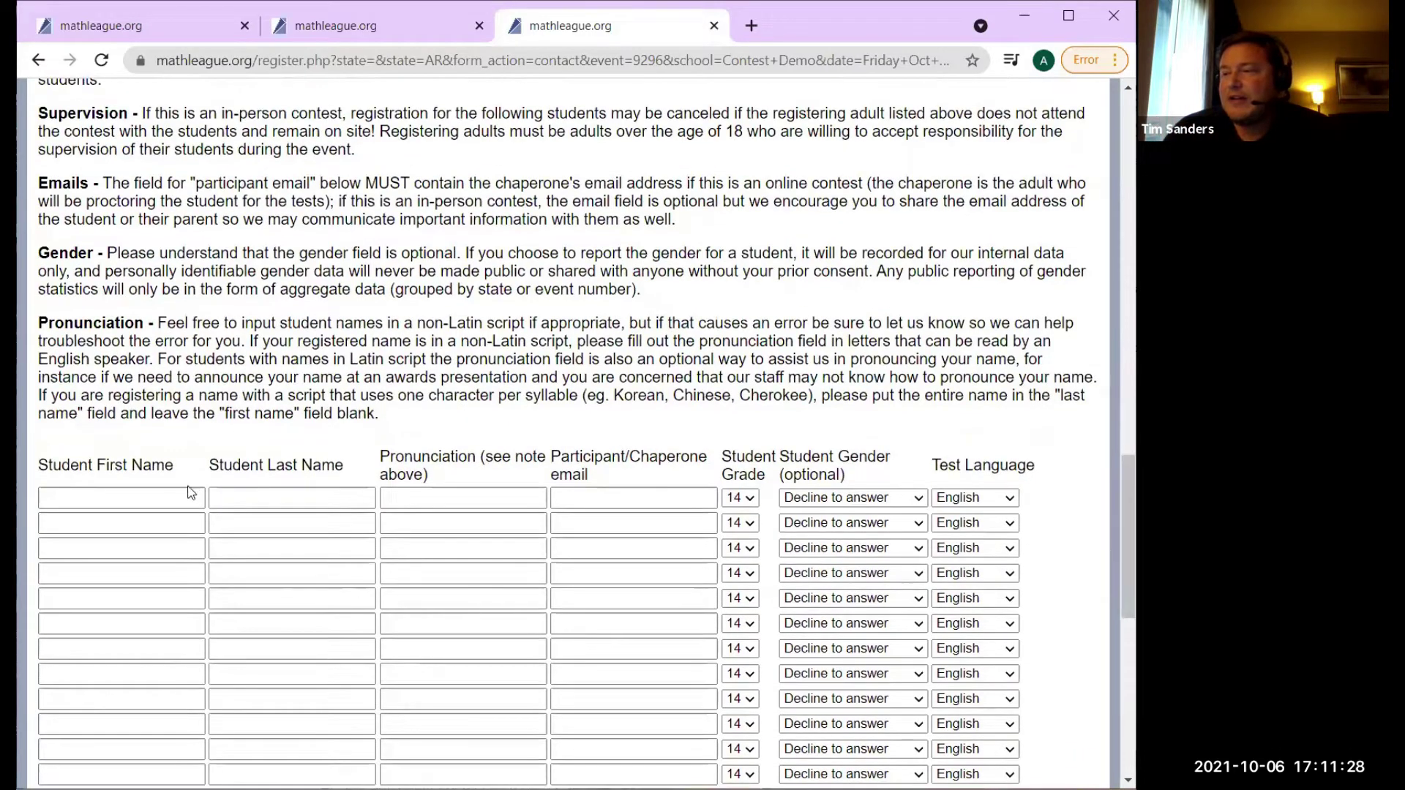
{"action": "left_click", "coordinate": [177, 497]}
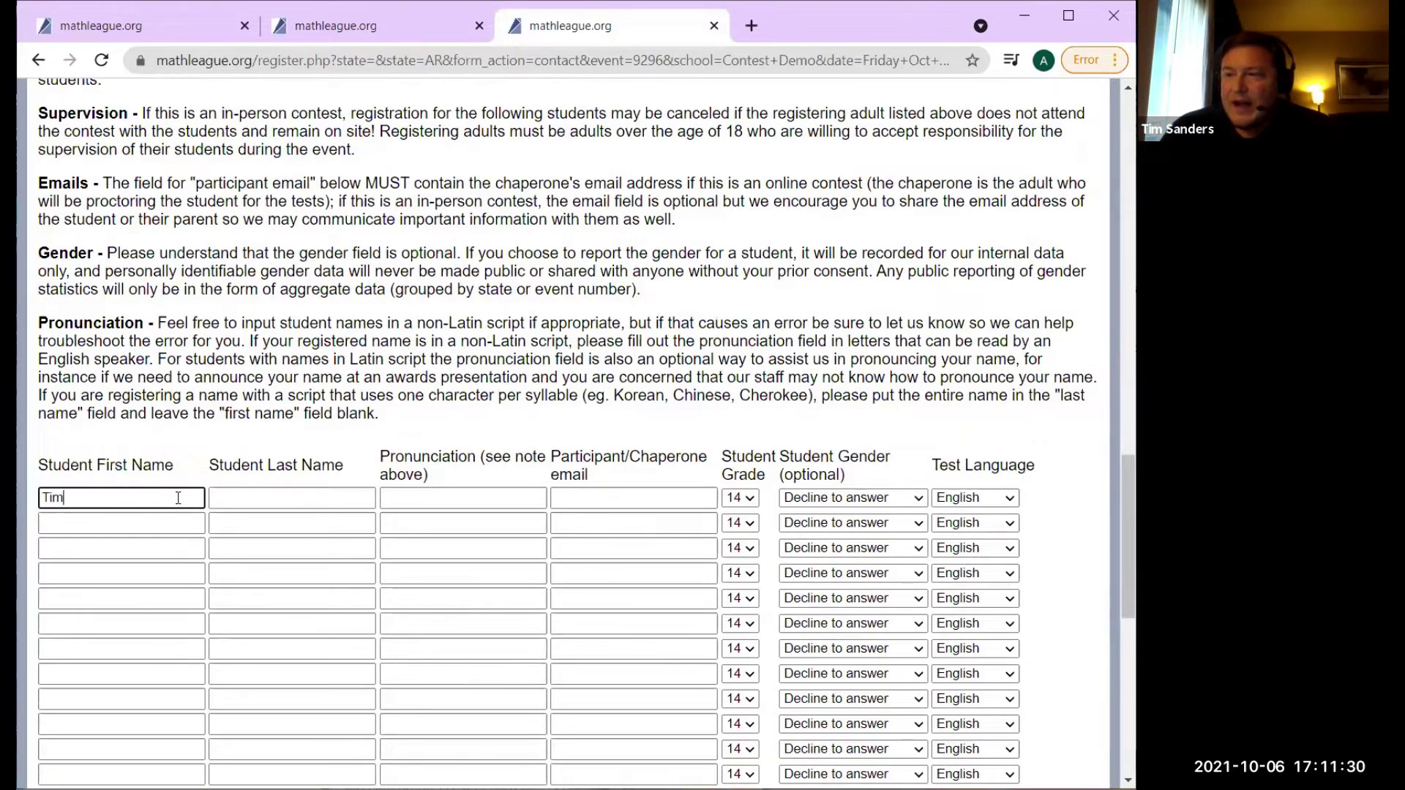
{"action": "key", "text": "Tab"}
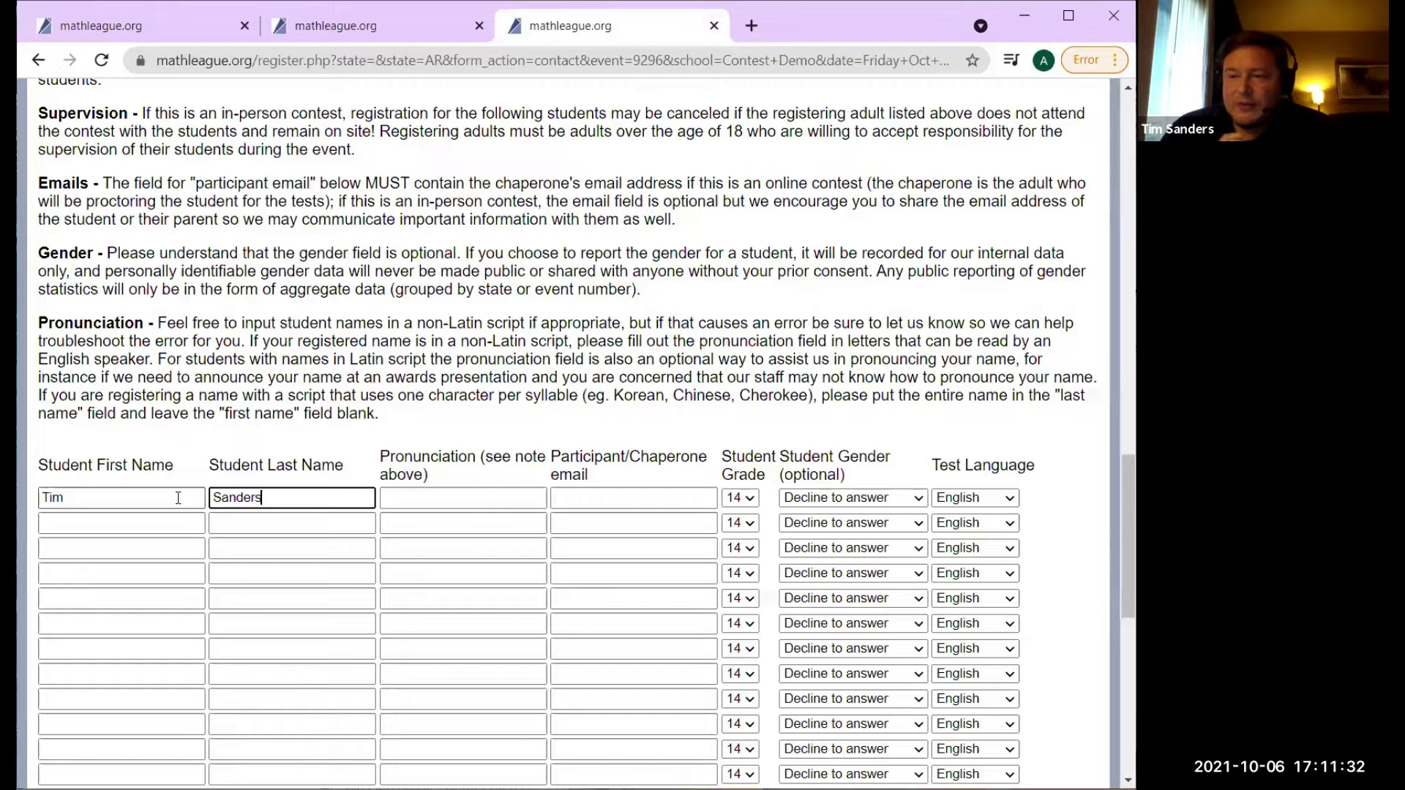
{"action": "key", "text": "Tab"}
{"action": "key", "text": "Tab"}
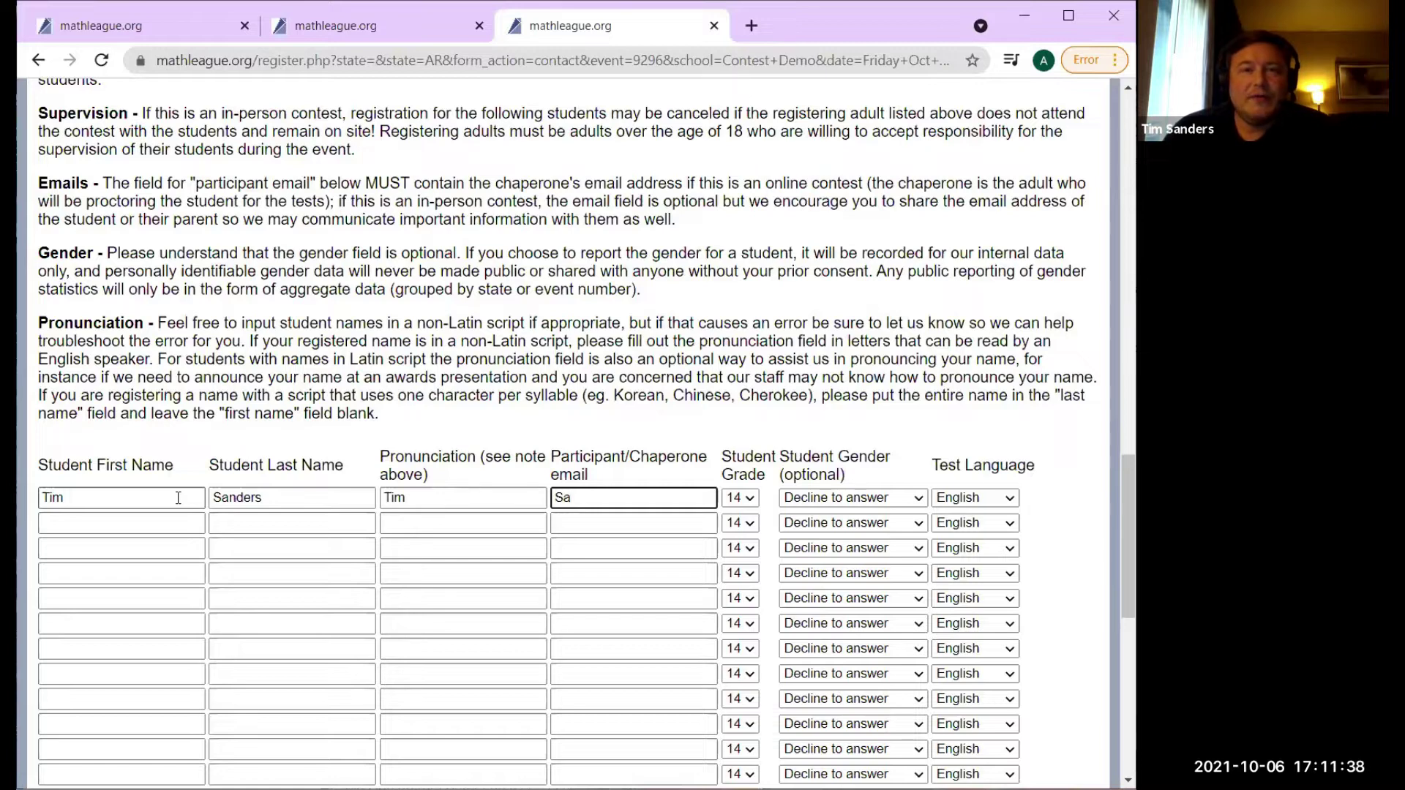
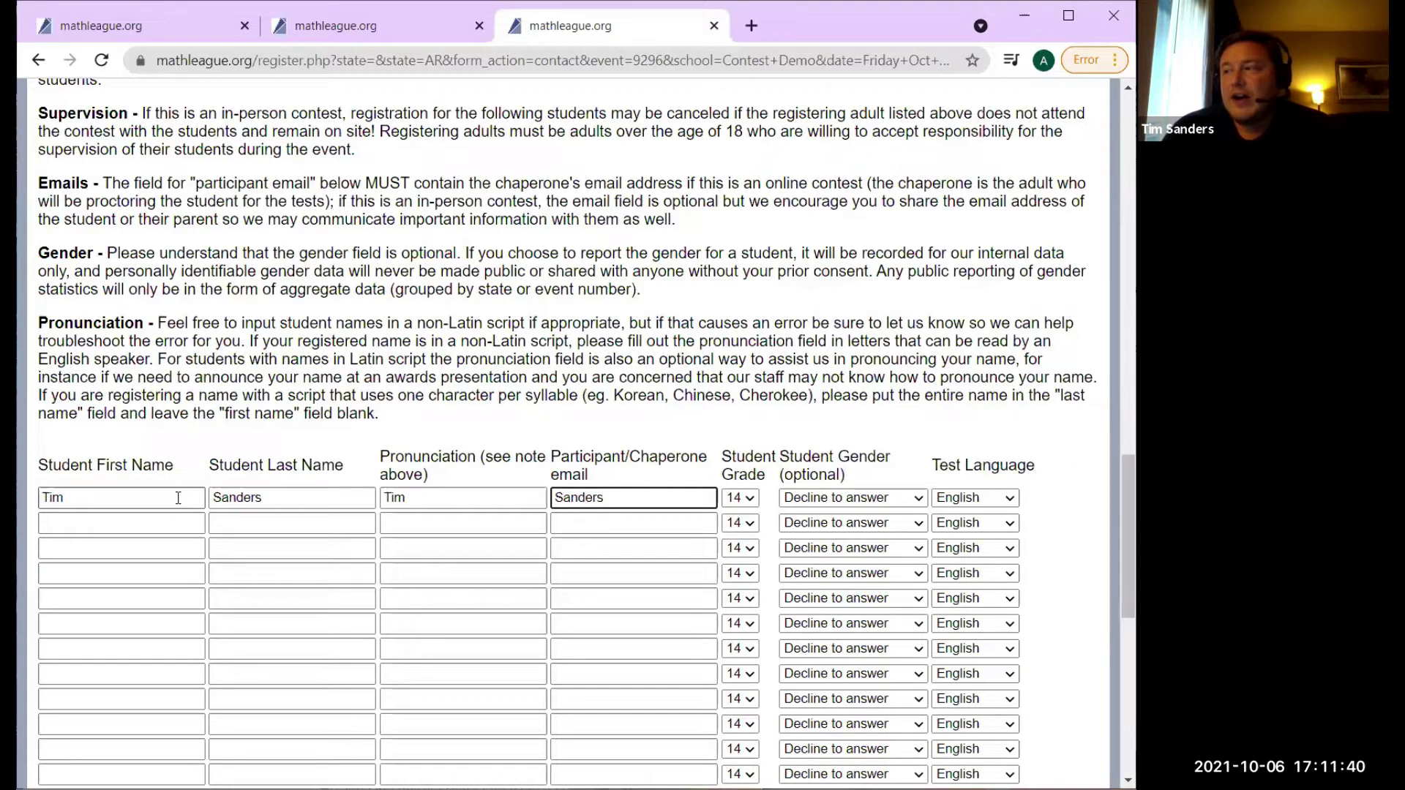
{"action": "key", "text": "Tab"}
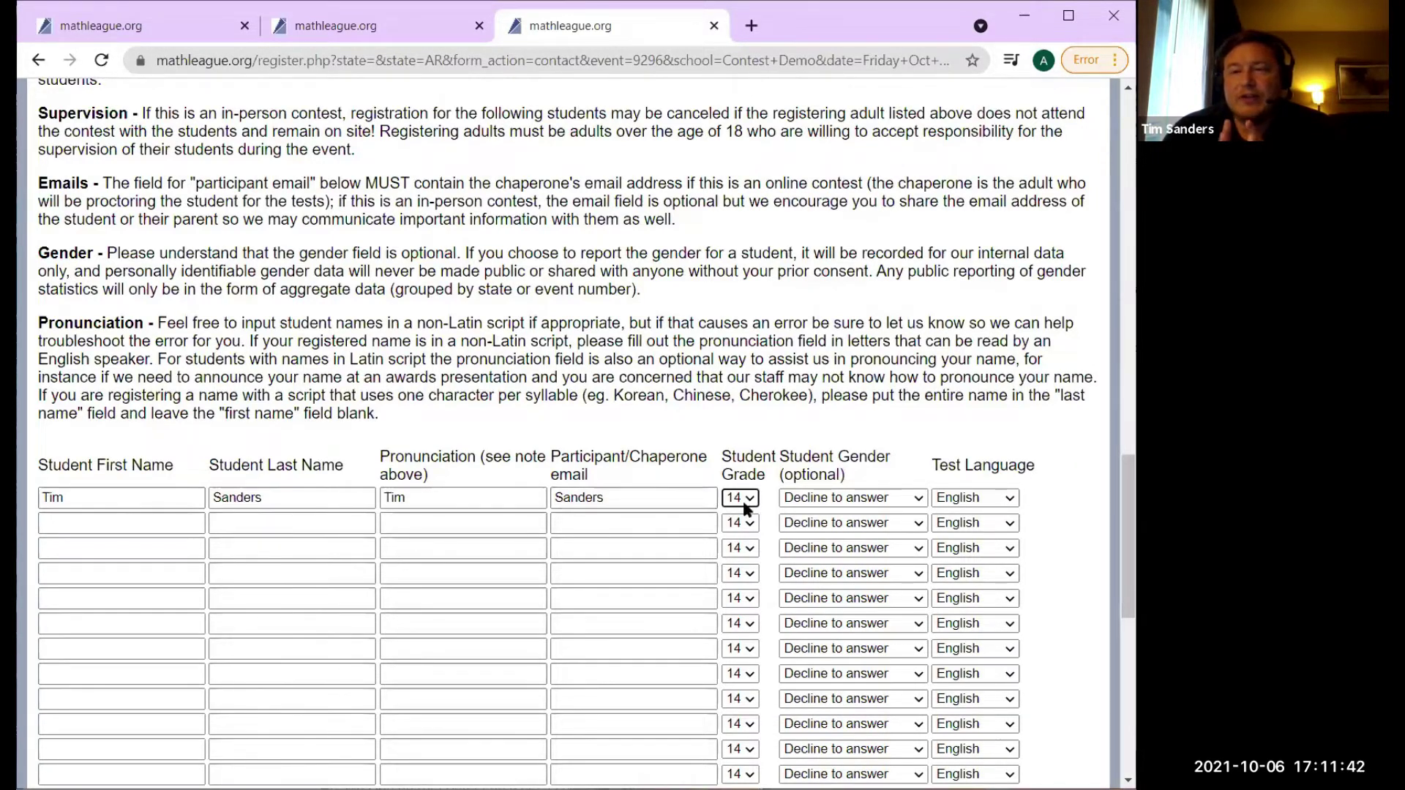
Set the first student's grade to 3 and gender to Male, then review the form.
{"action": "left_click", "coordinate": [740, 498]}
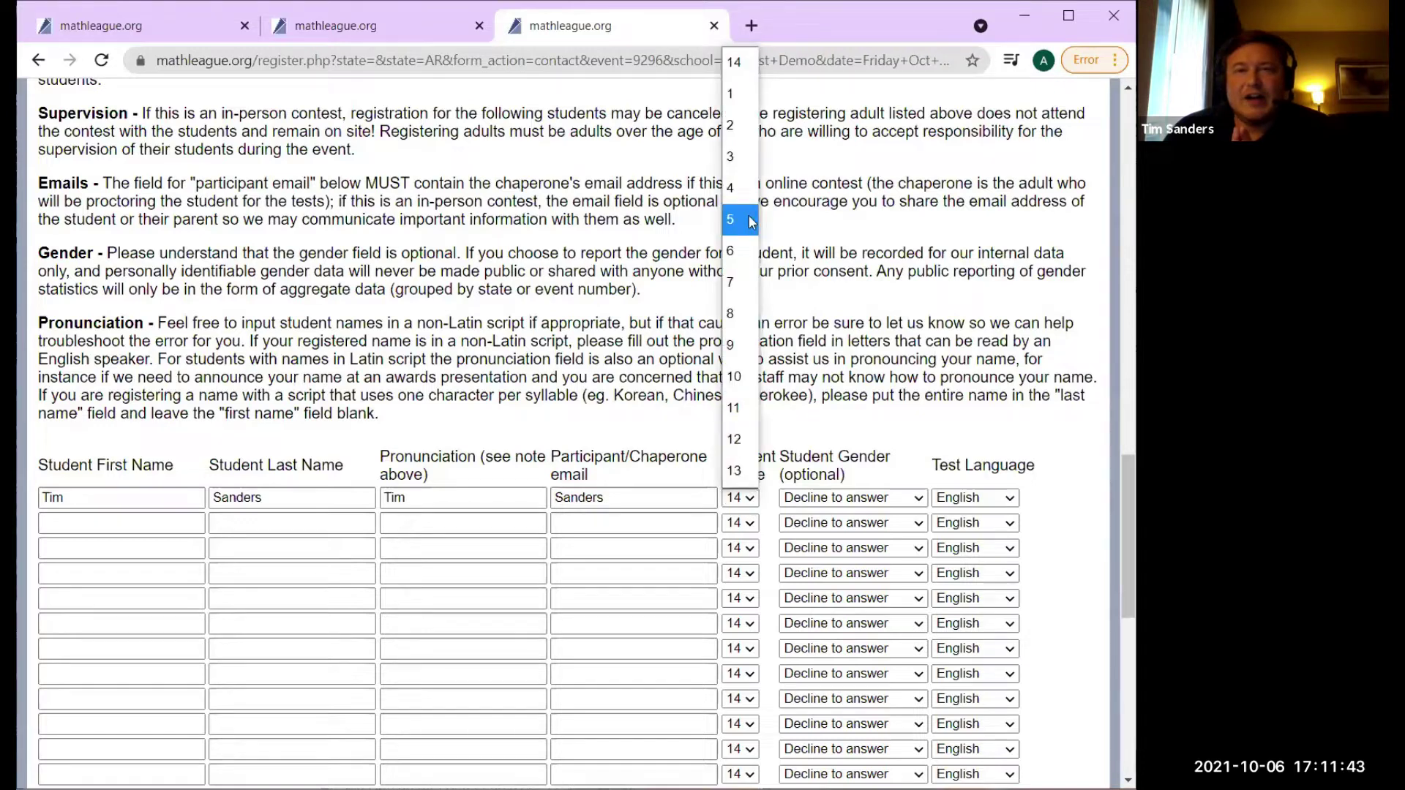
{"action": "left_click", "coordinate": [740, 156]}
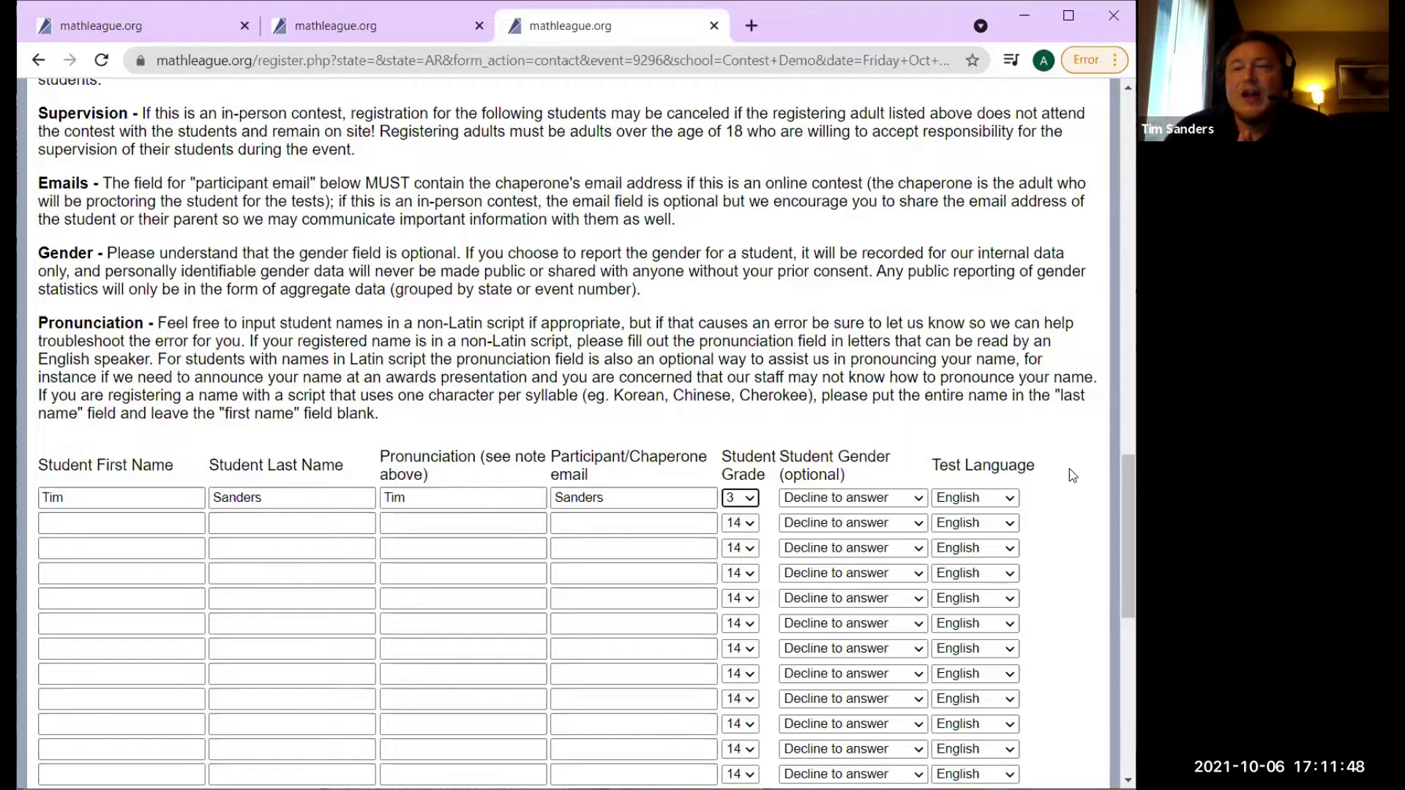
{"action": "left_click", "coordinate": [918, 497]}
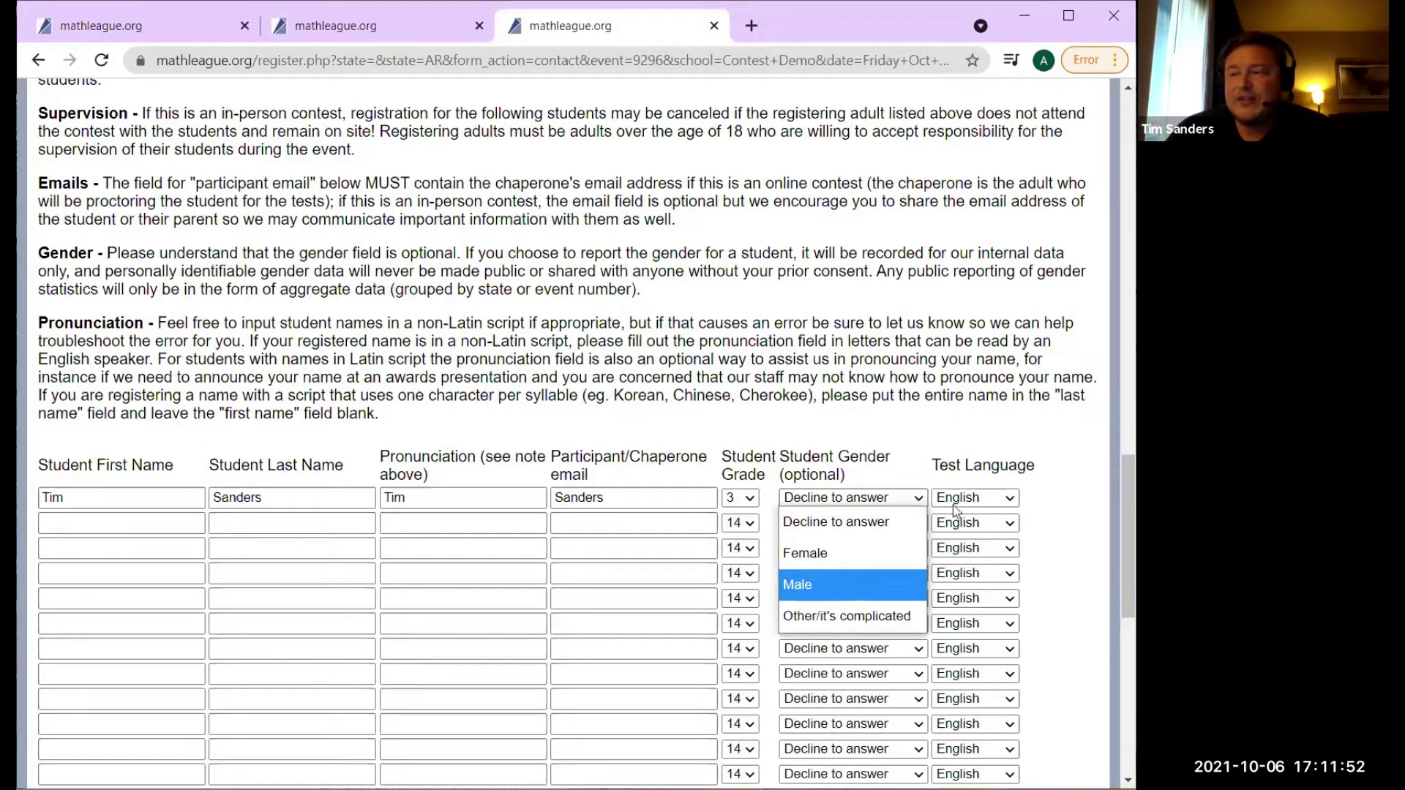
{"action": "left_click", "coordinate": [853, 584]}
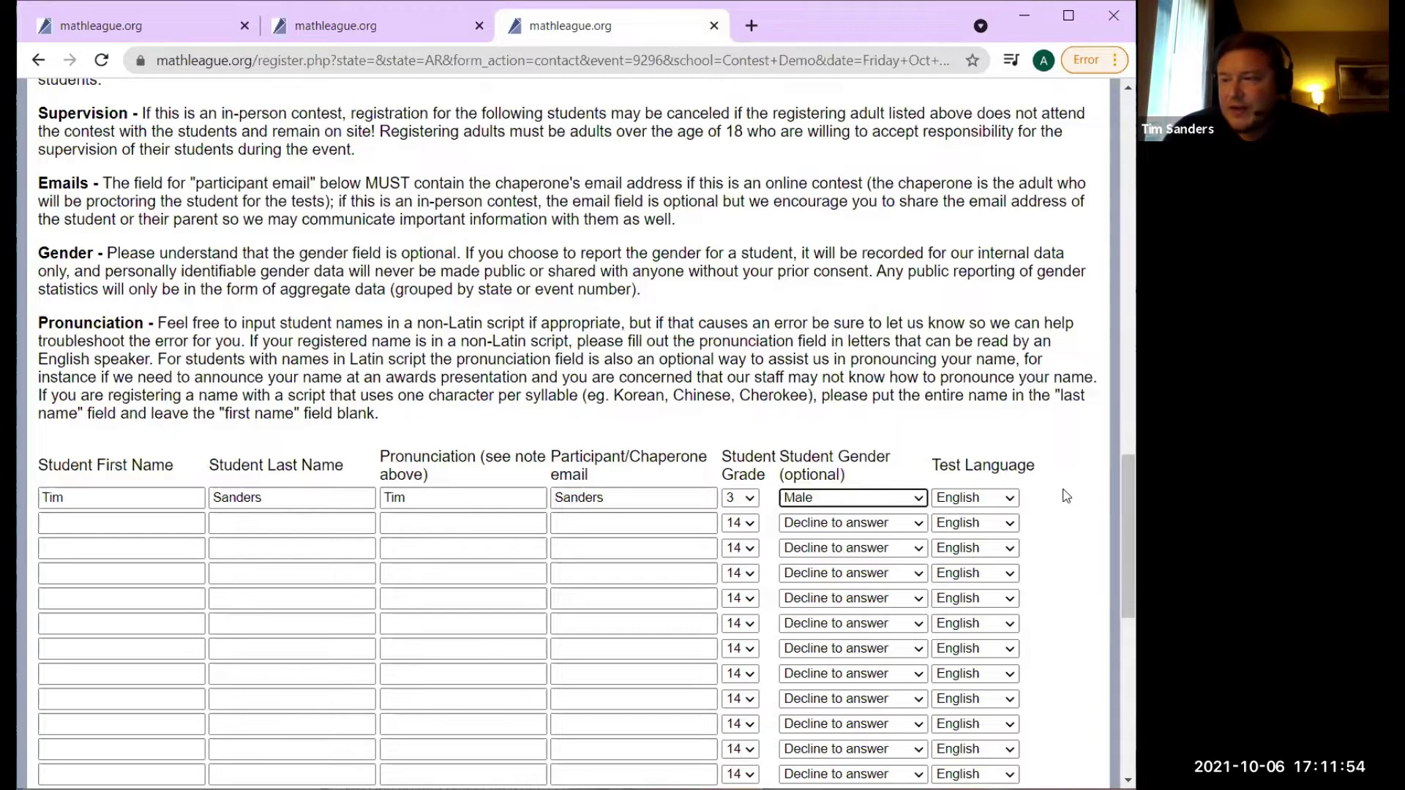
{"action": "left_click", "coordinate": [499, 497]}
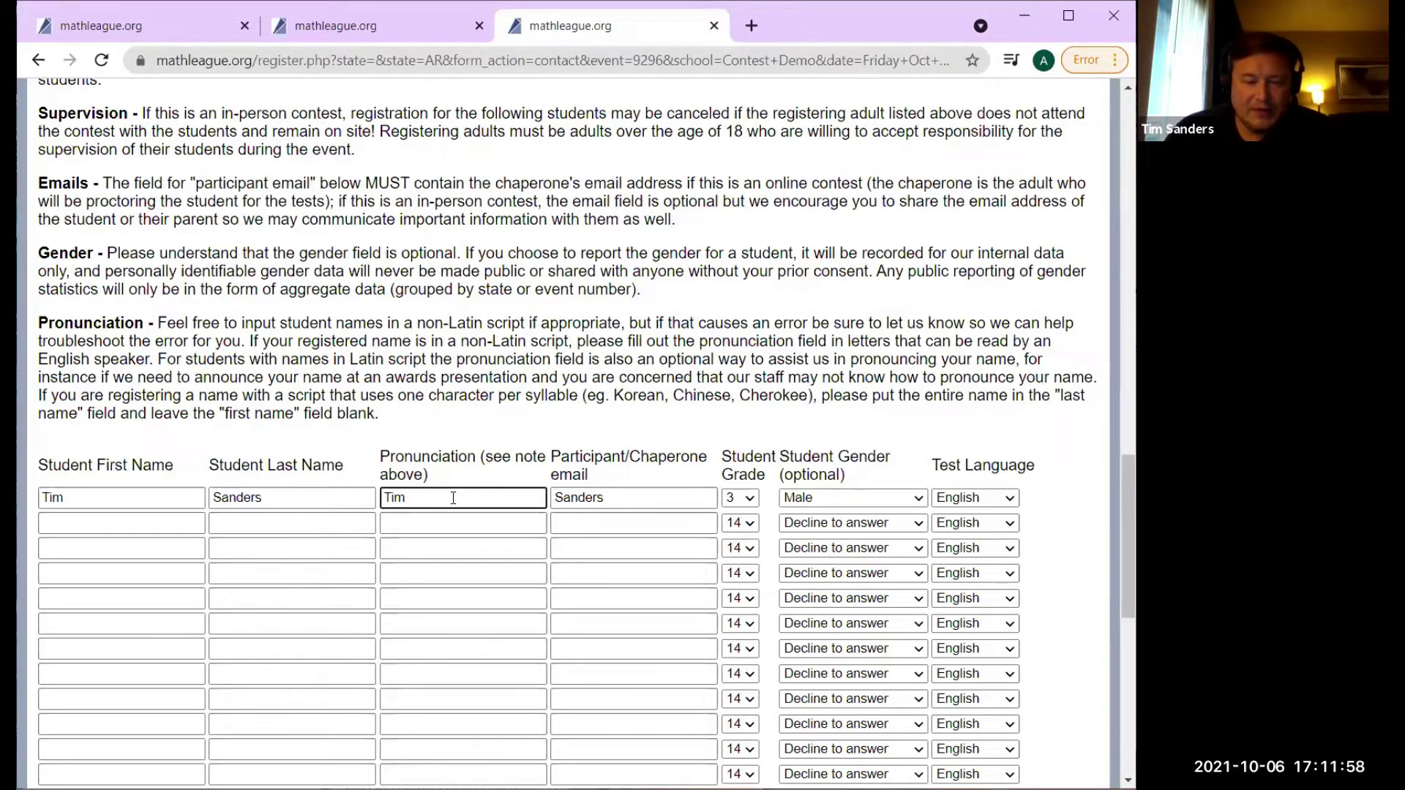
{"action": "left_click", "coordinate": [644, 498]}
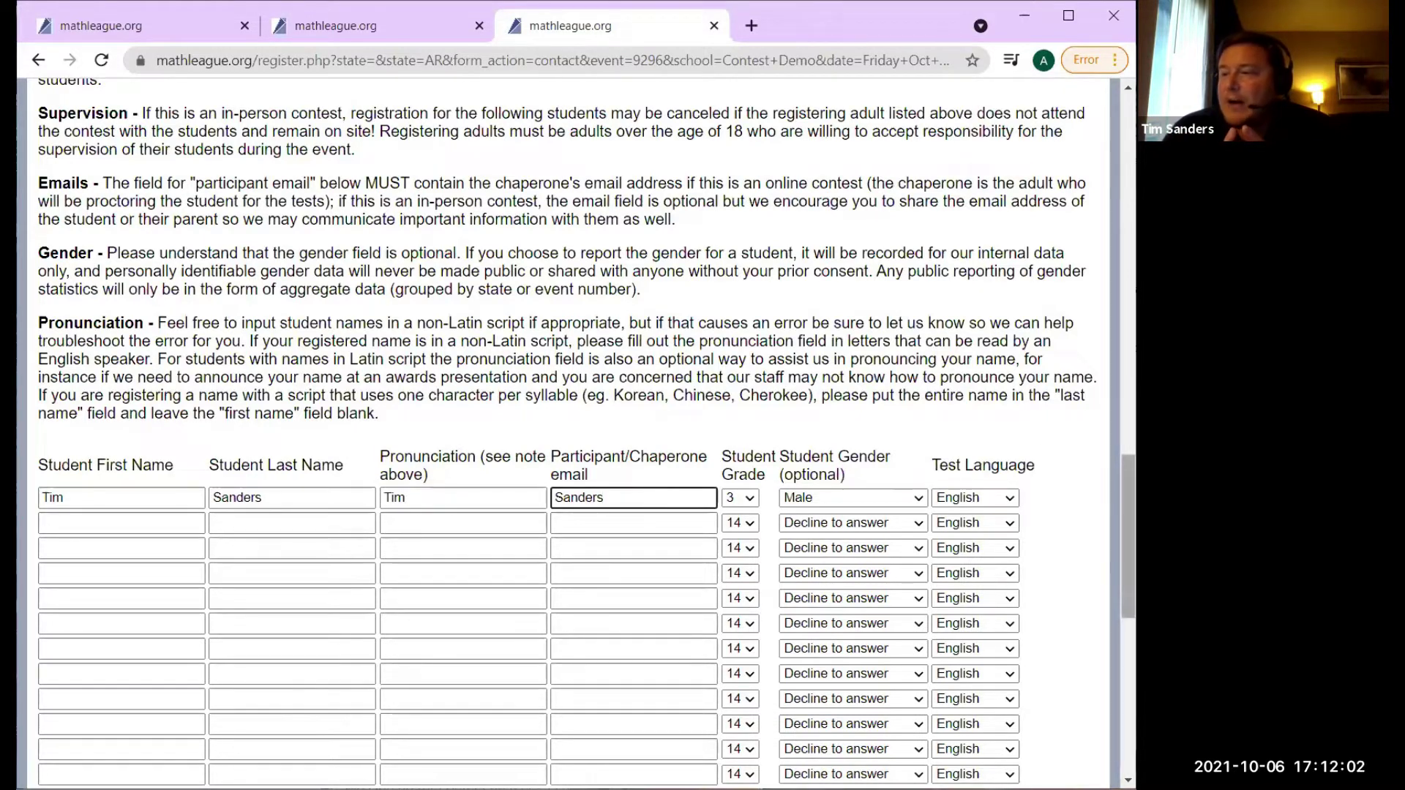
{"action": "scroll", "coordinate": [1127, 512], "scroll_direction": "down", "scroll_amount": 1}
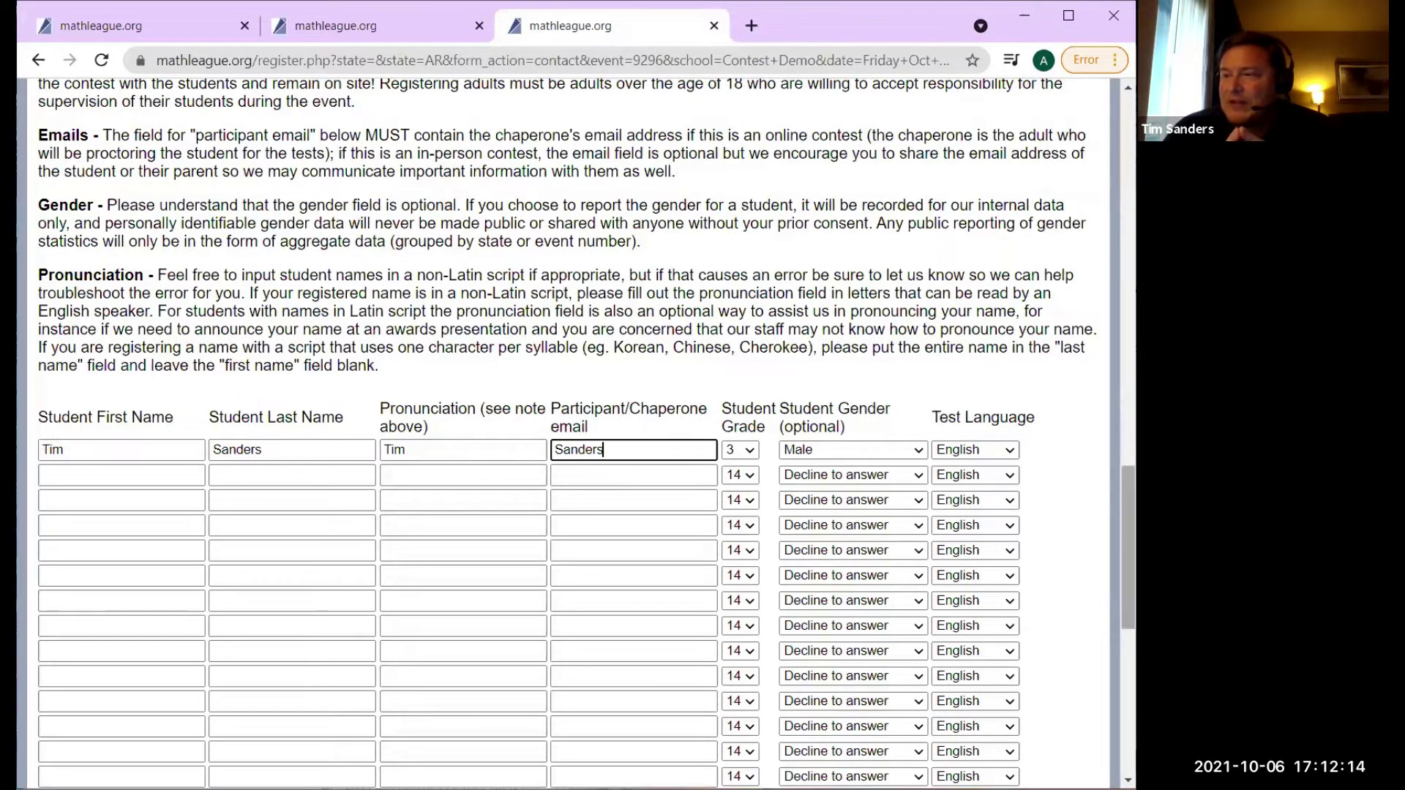
{"action": "scroll", "coordinate": [1128, 549], "scroll_direction": "down", "scroll_amount": 6}
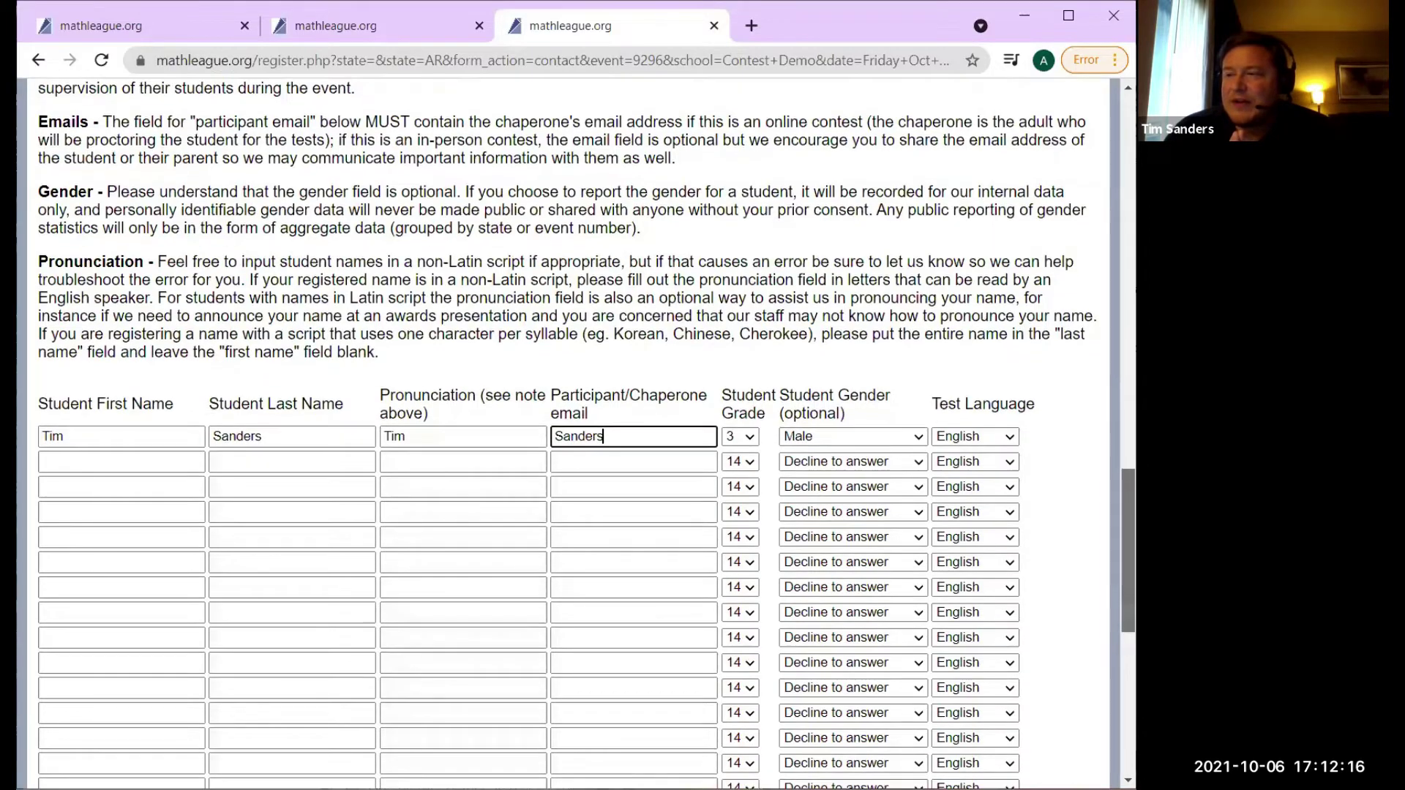
{"action": "scroll", "coordinate": [575, 432], "scroll_direction": "up", "scroll_amount": 9}
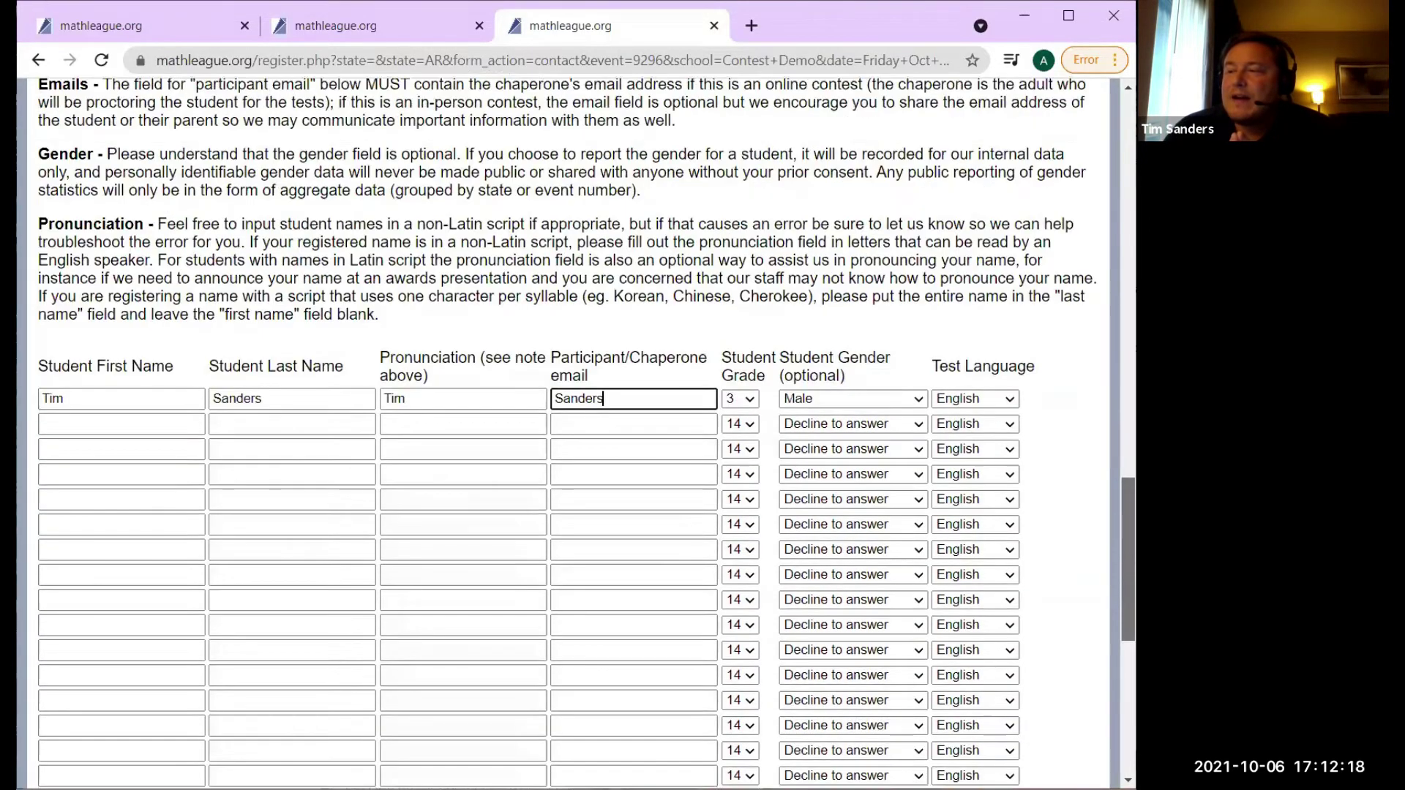
{"action": "scroll", "coordinate": [574, 431], "scroll_direction": "up", "scroll_amount": 4}
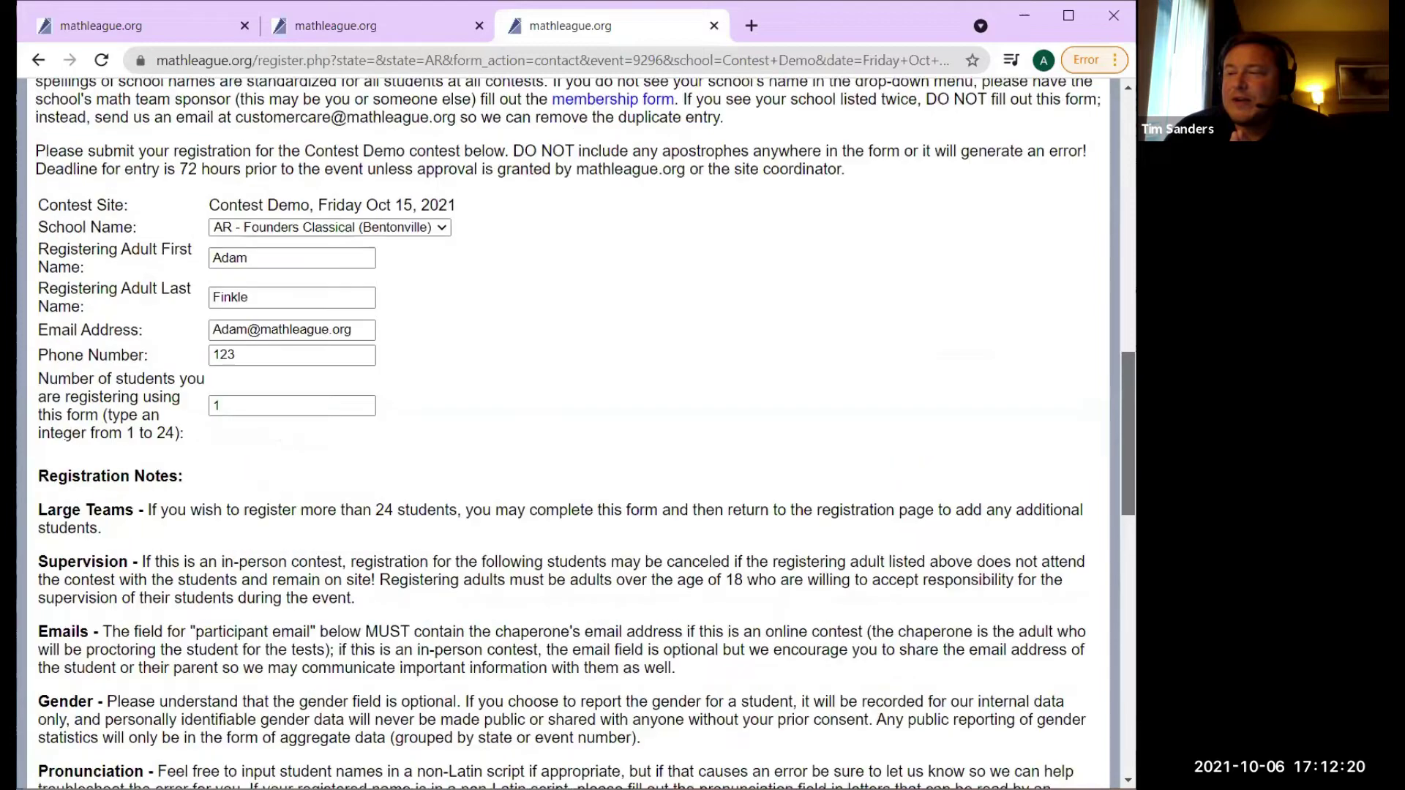
{"action": "scroll", "coordinate": [575, 432], "scroll_direction": "down", "scroll_amount": 4}
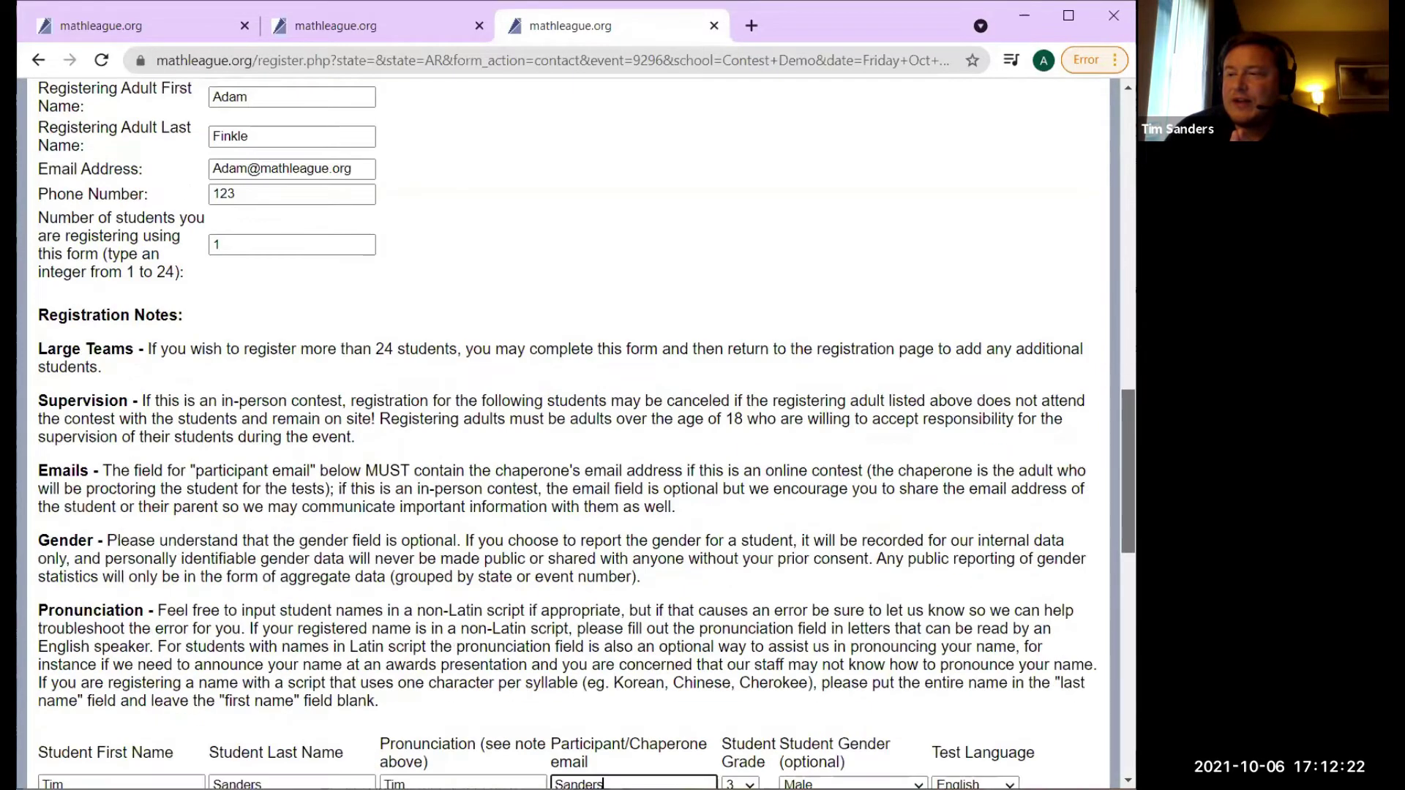
{"action": "scroll", "coordinate": [575, 432], "scroll_direction": "down", "scroll_amount": 3}
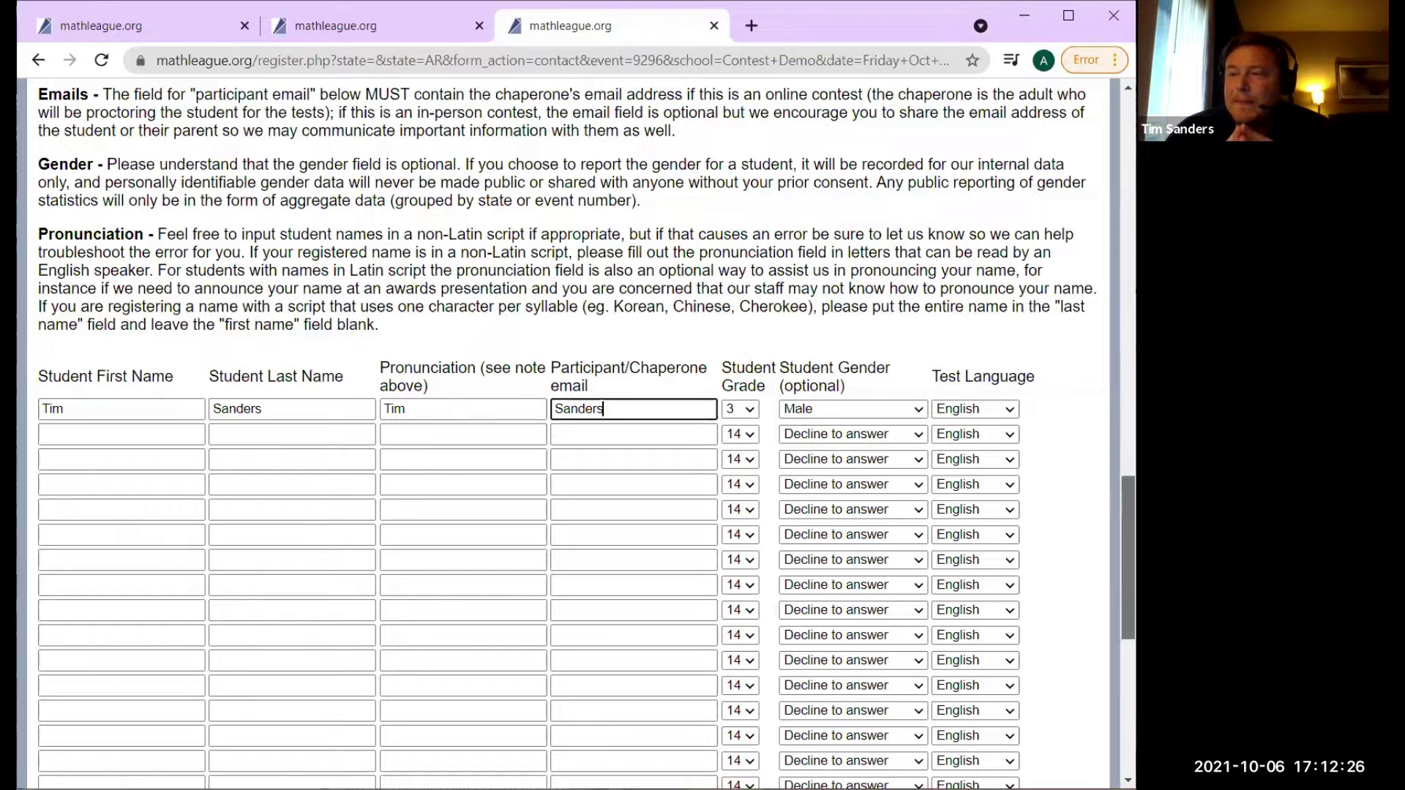
Clear the first student's participant e-mail field and enter the student's e-mail address.
{"action": "left_click_drag", "start_coordinate": [644, 408], "coordinate": [507, 404]}
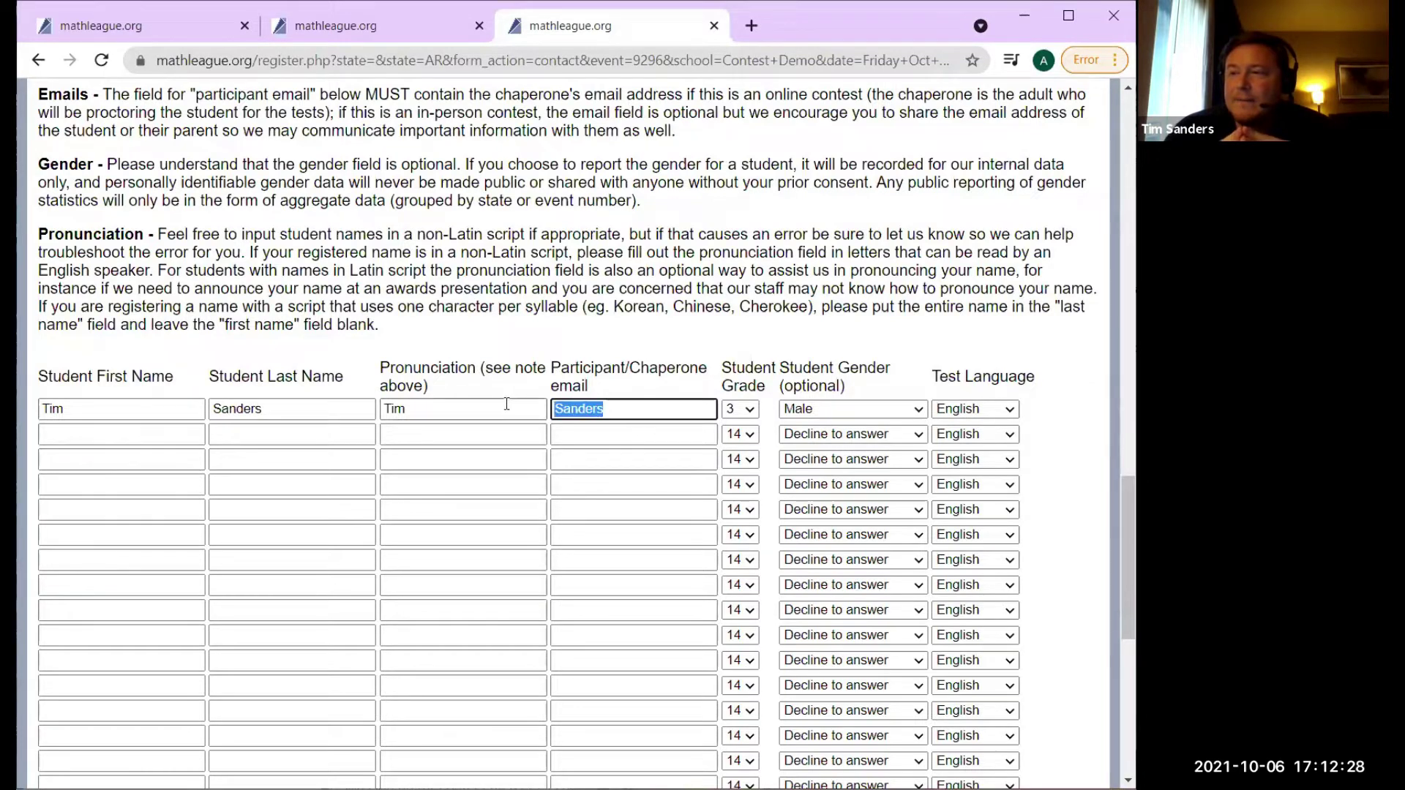
{"action": "left_click", "coordinate": [506, 409]}
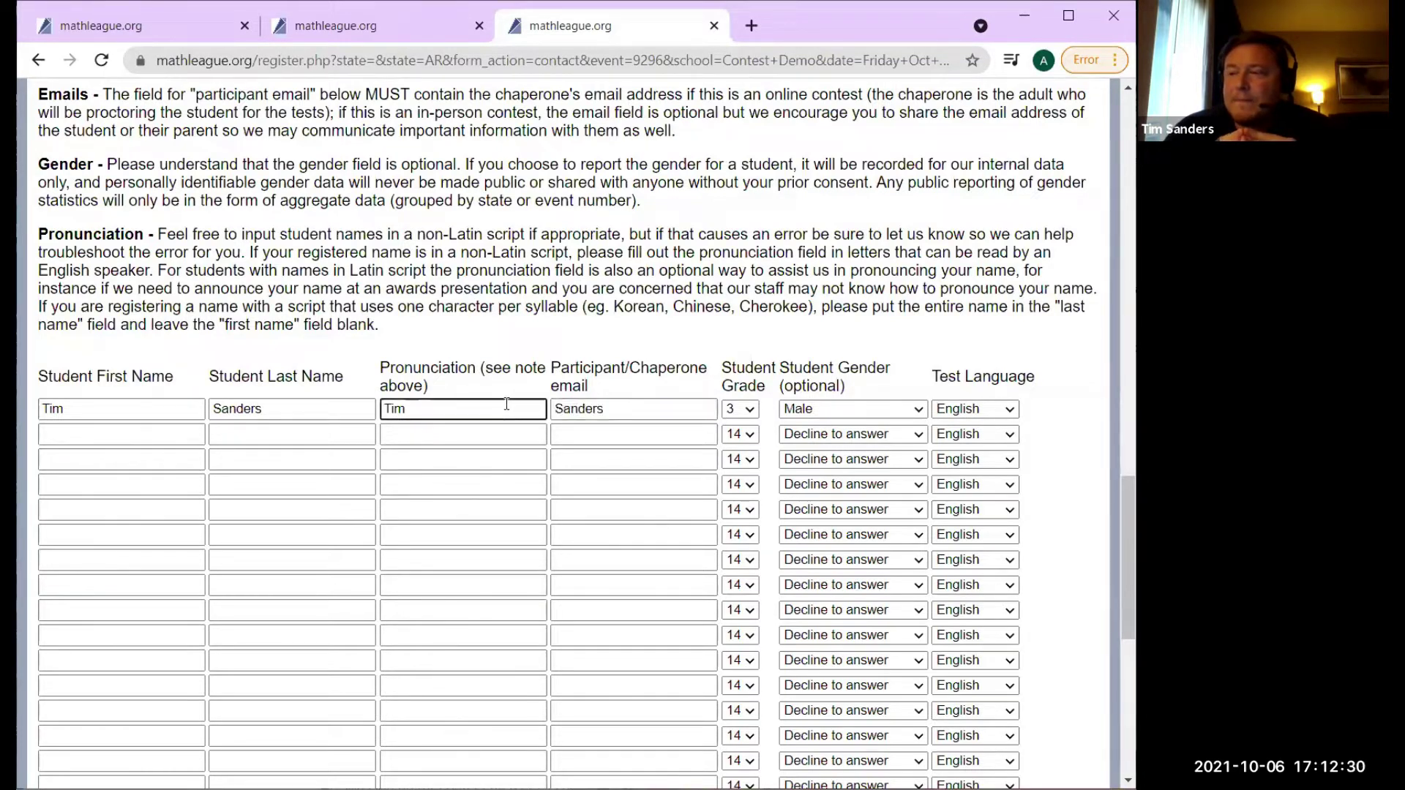
{"action": "left_click", "coordinate": [627, 407]}
{"action": "key", "text": "BackSpace"}
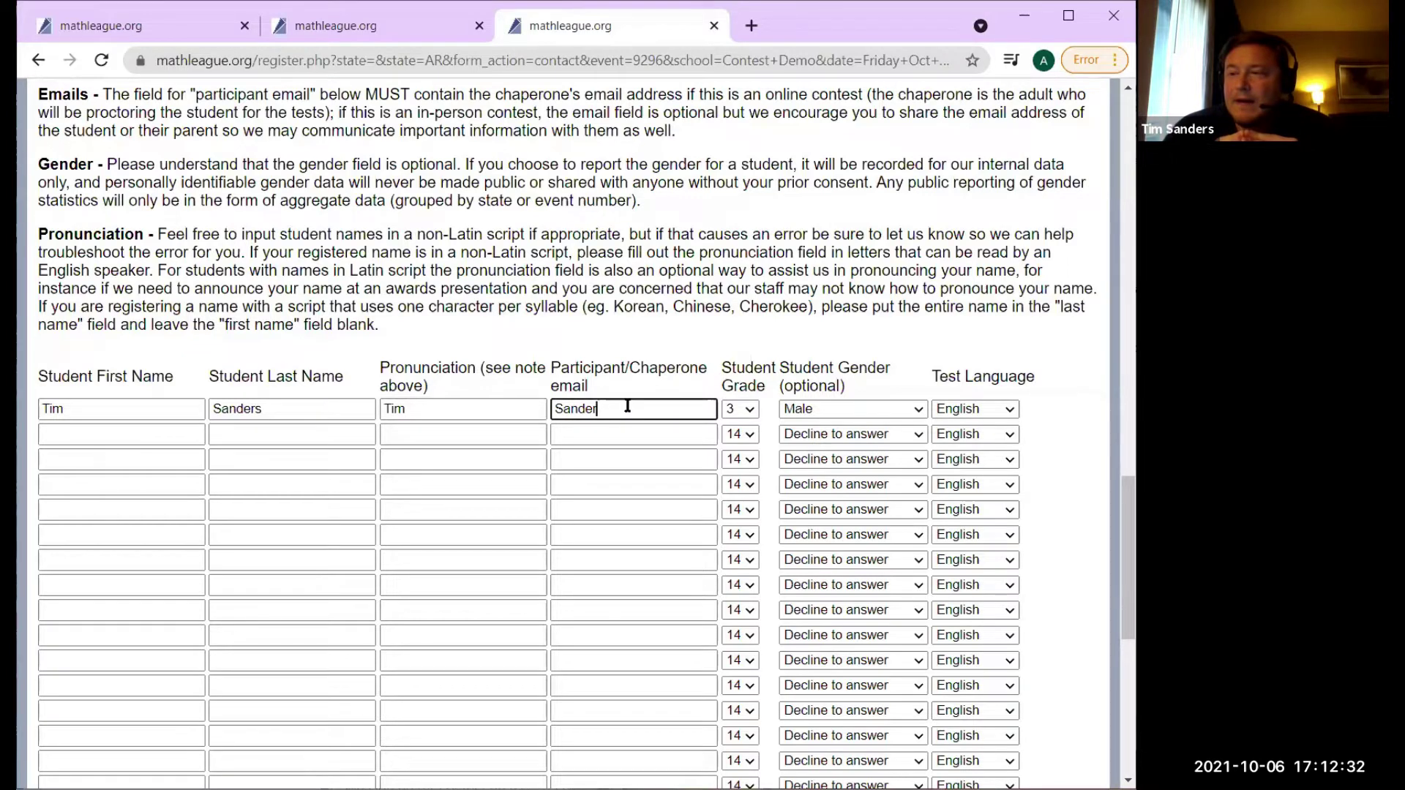
{"action": "key", "text": "BackSpace"}
{"action": "key", "text": "BackSpace"}
{"action": "key", "text": "BackSpace"}
{"action": "key", "text": "BackSpace"}
{"action": "key", "text": "BackSpace"}
{"action": "key", "text": "BackSpace"}
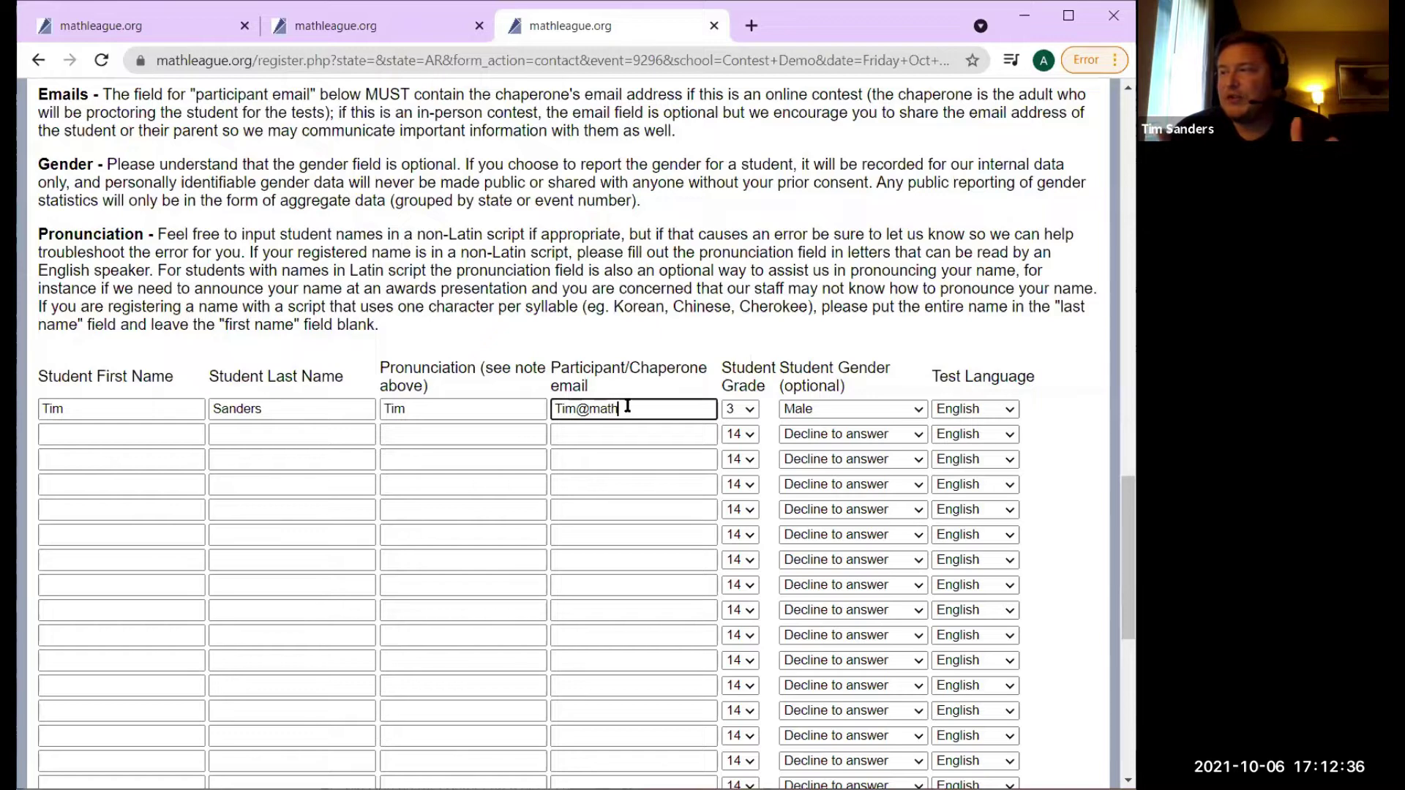
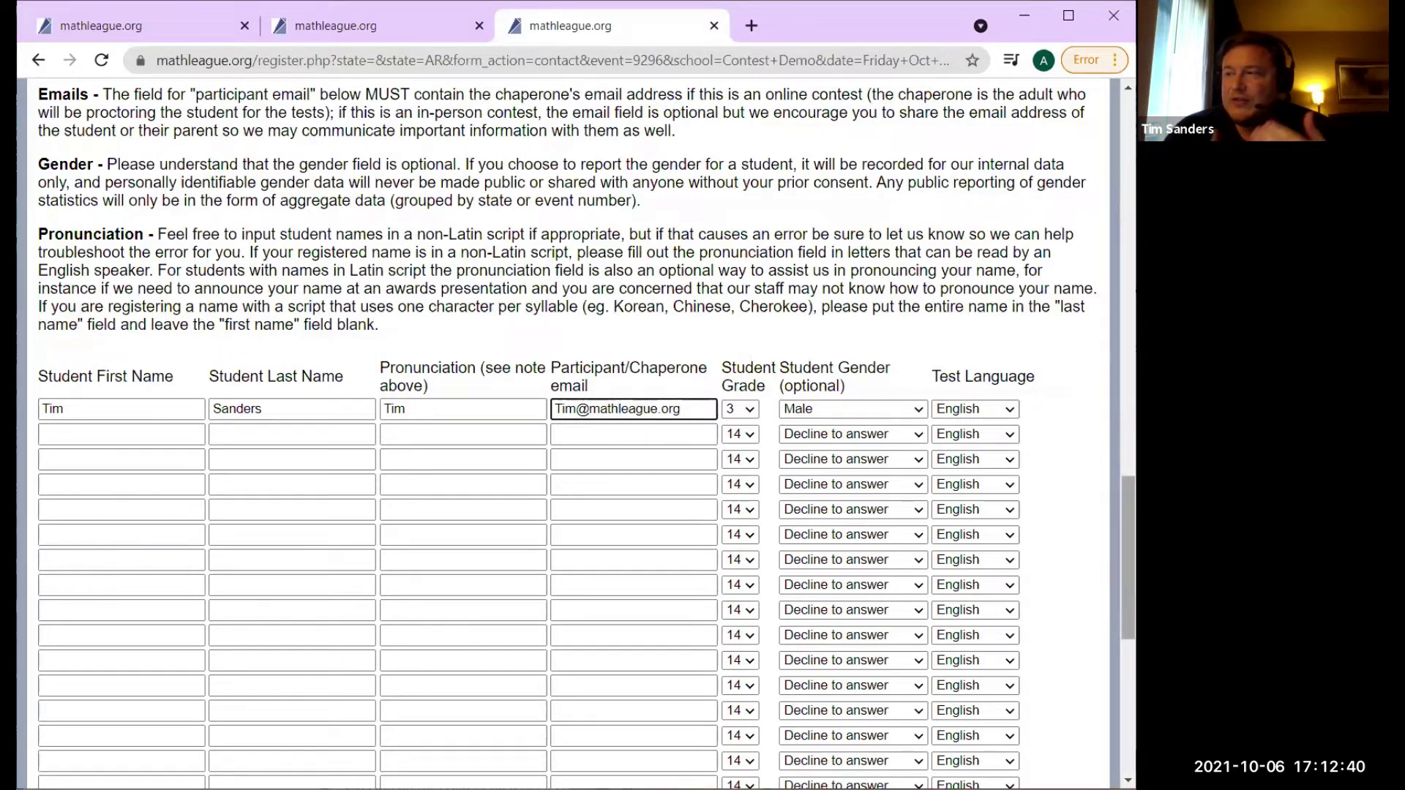
{"action": "scroll", "coordinate": [1128, 556], "scroll_direction": "down", "scroll_amount": 3}
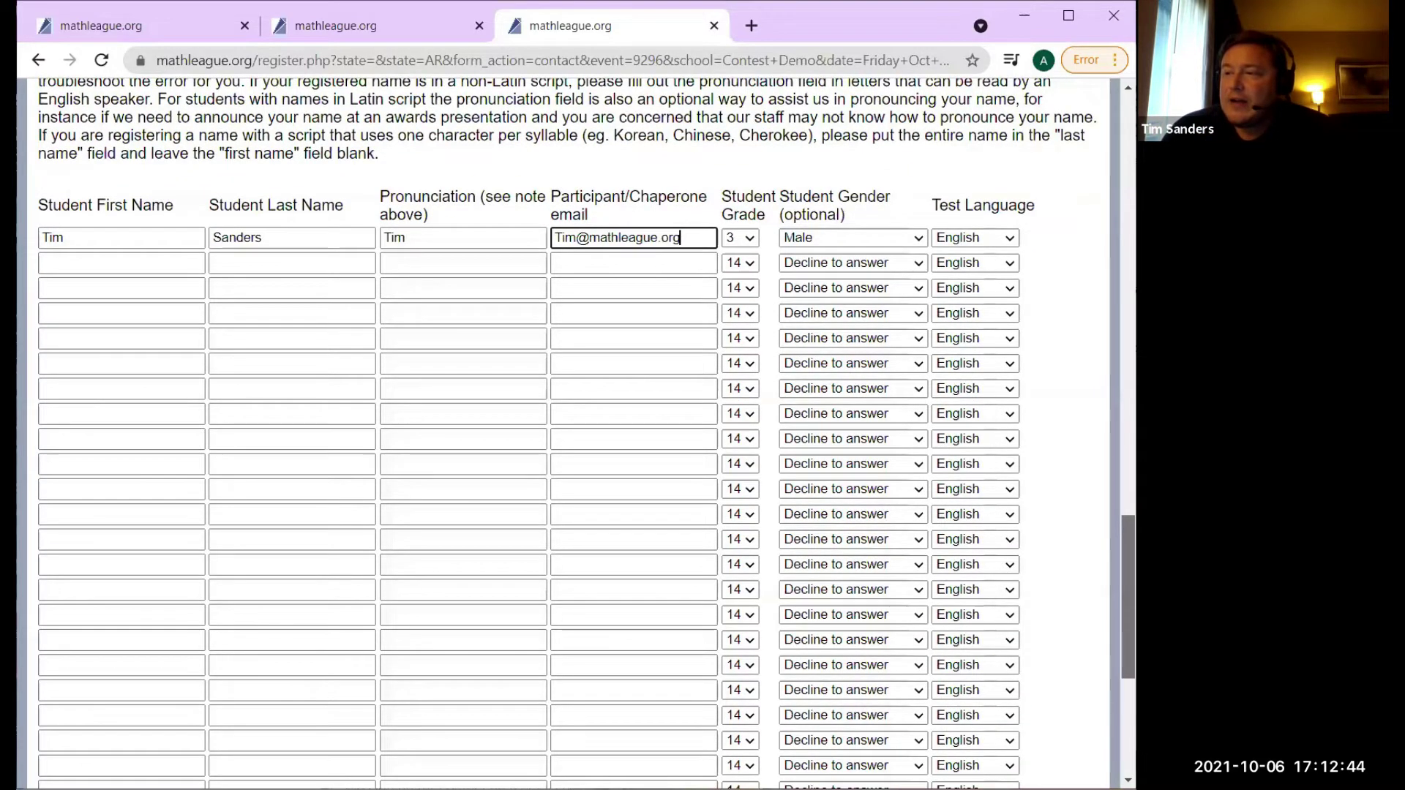
{"action": "scroll", "coordinate": [1128, 586], "scroll_direction": "down", "scroll_amount": 1}
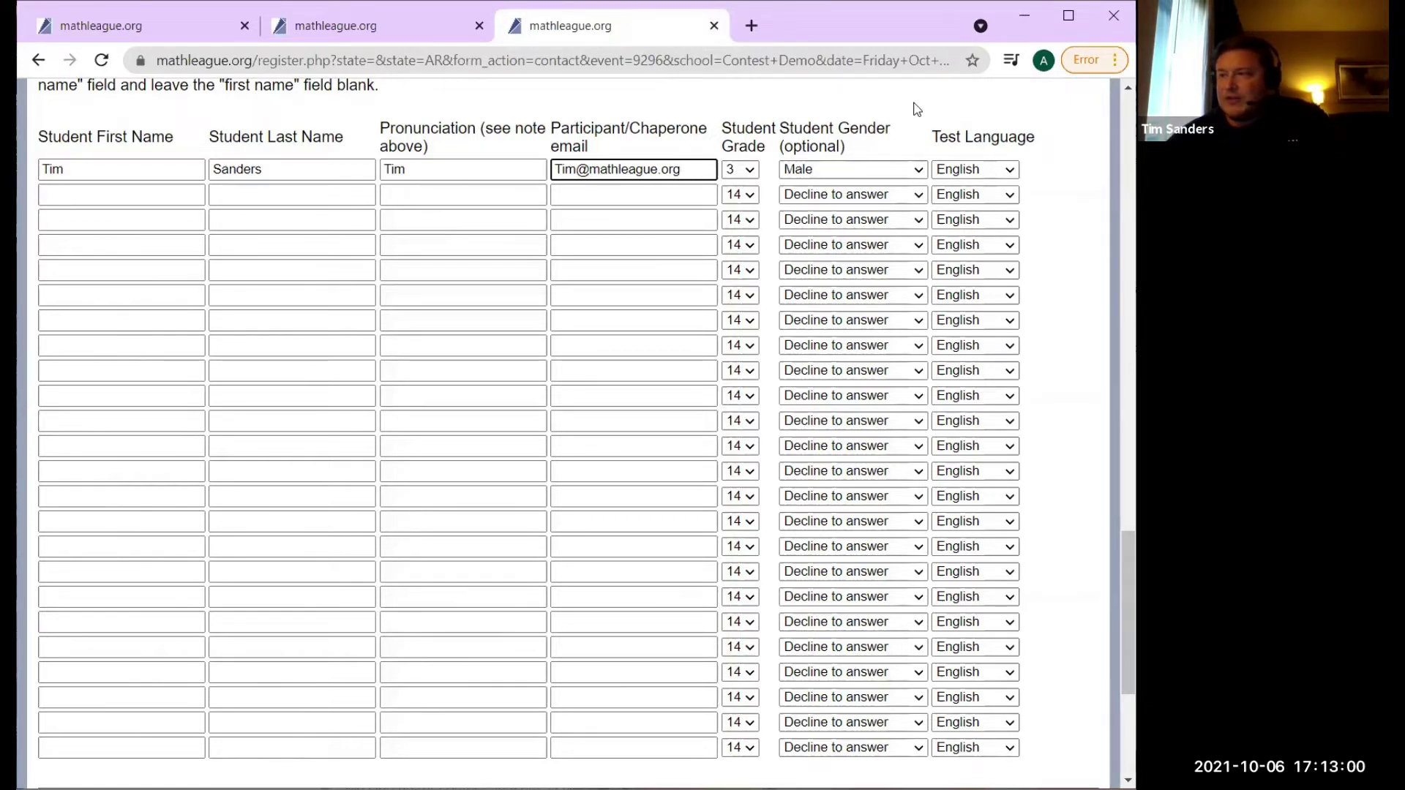
{"action": "left_click", "coordinate": [915, 169]}
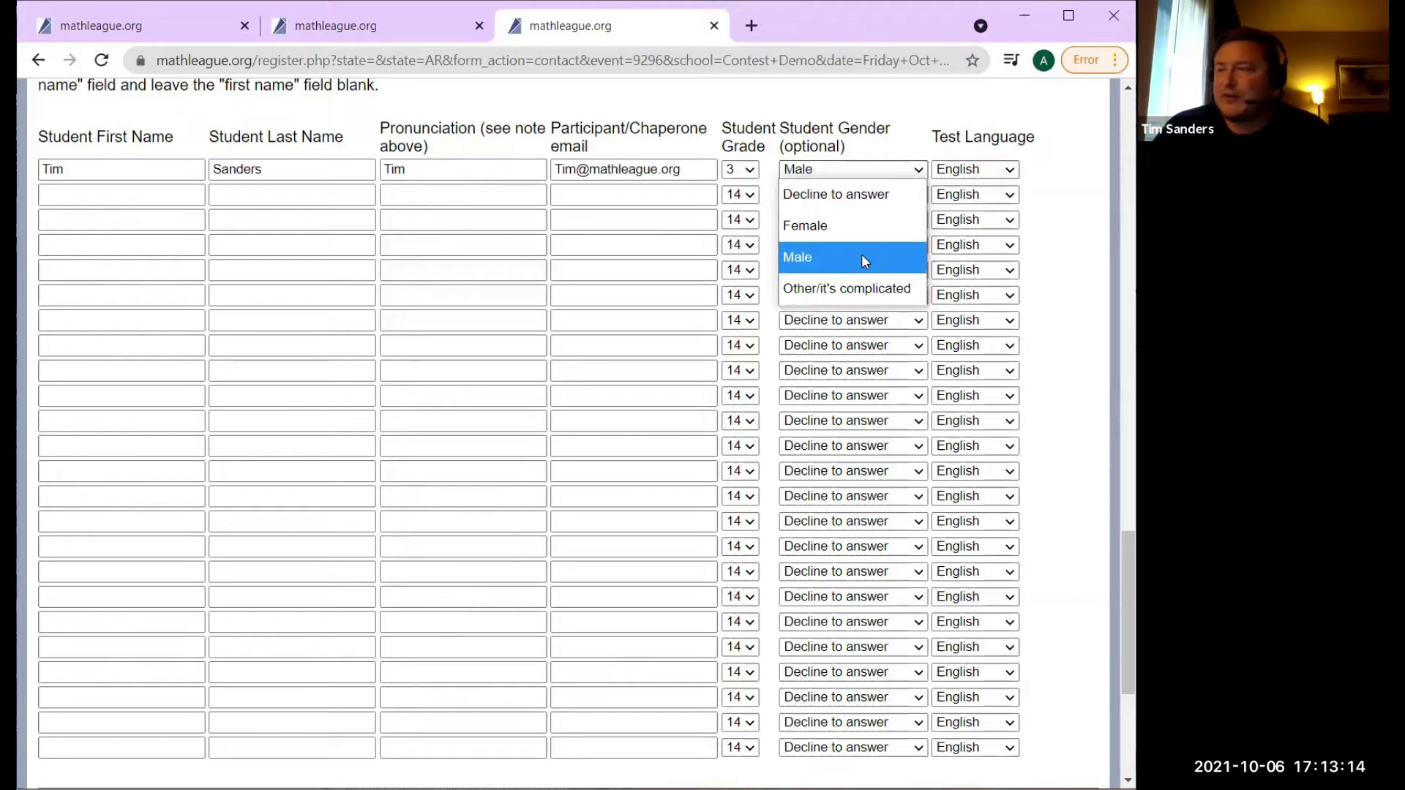
{"action": "left_click", "coordinate": [867, 153]}
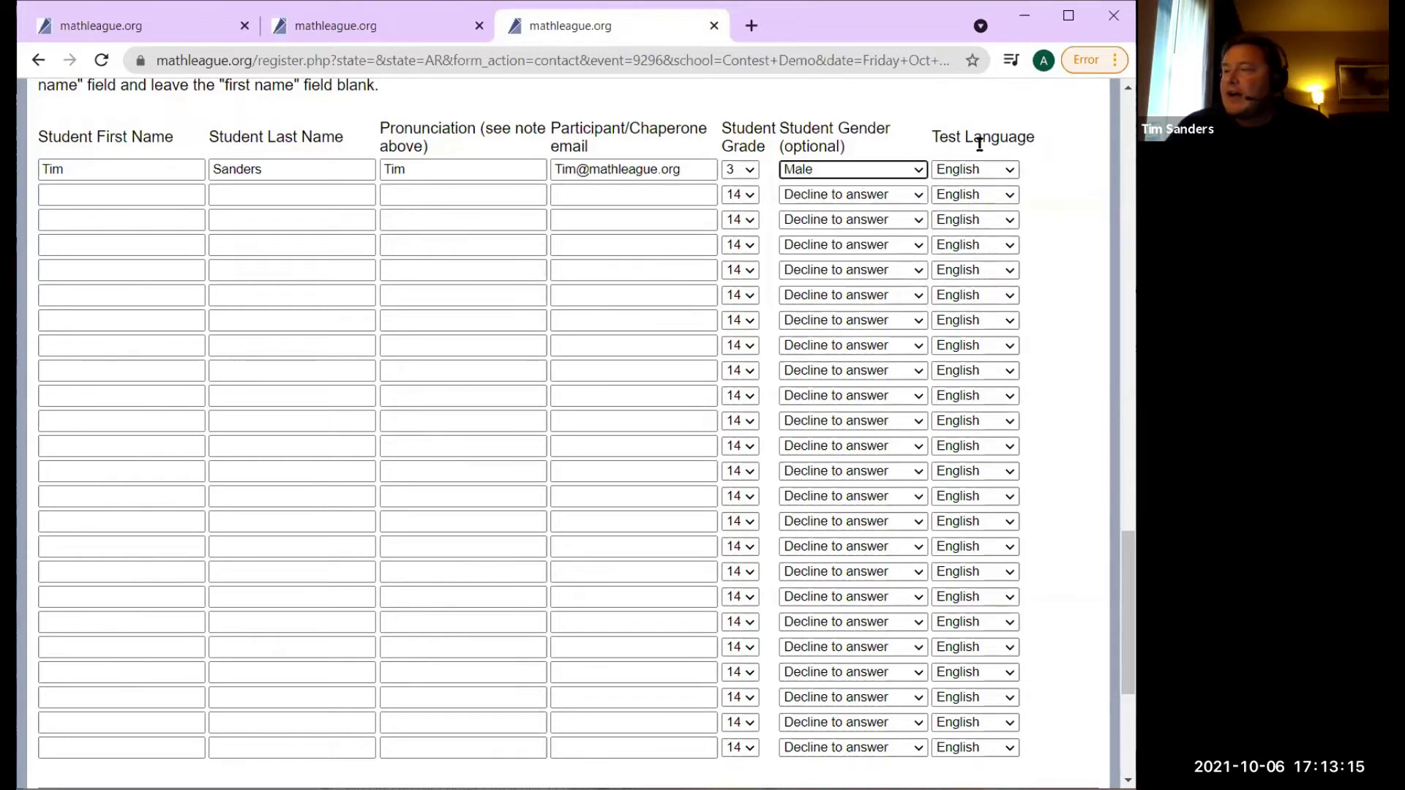
{"action": "left_click", "coordinate": [1011, 174]}
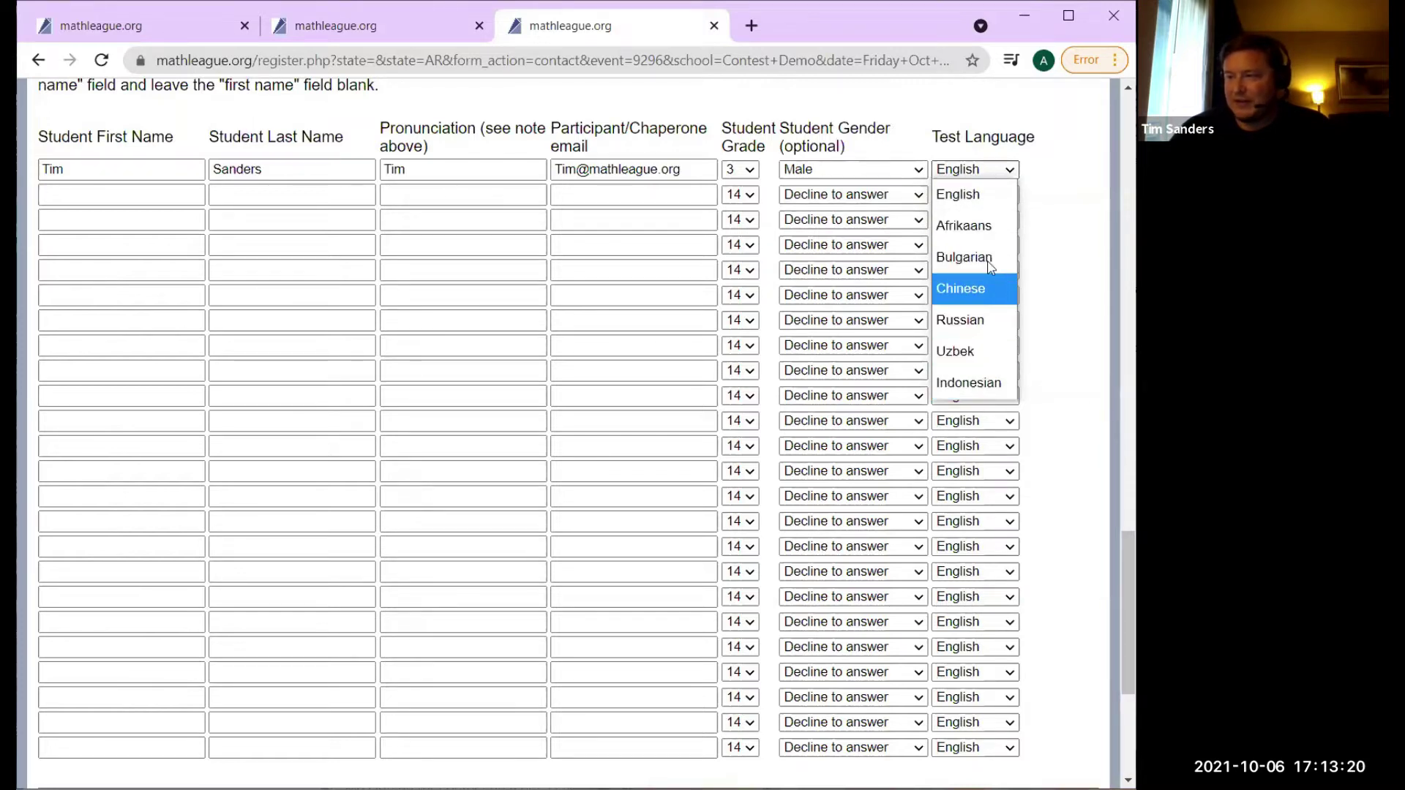
{"action": "left_click", "coordinate": [989, 199]}
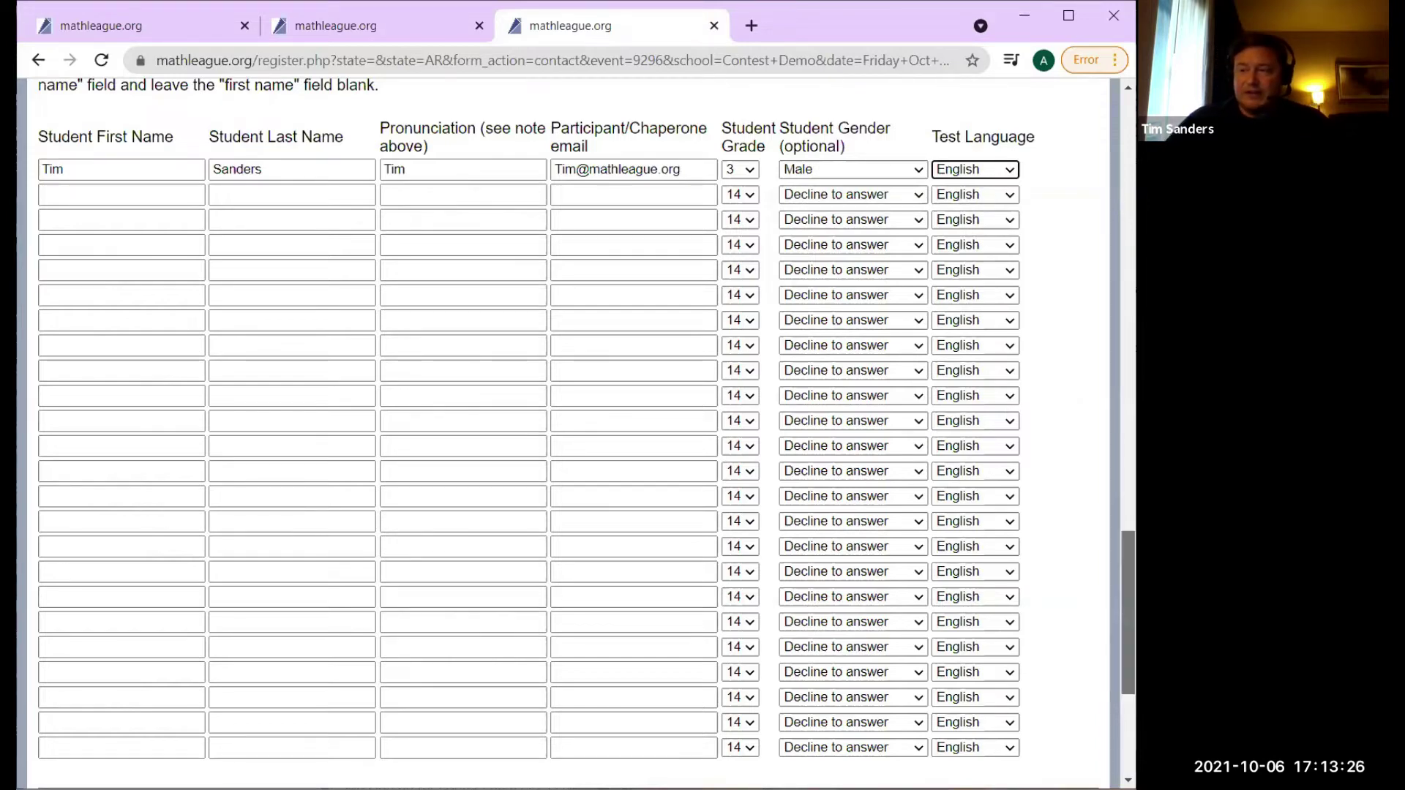
{"action": "scroll", "coordinate": [1129, 571], "scroll_direction": "down", "scroll_amount": 5}
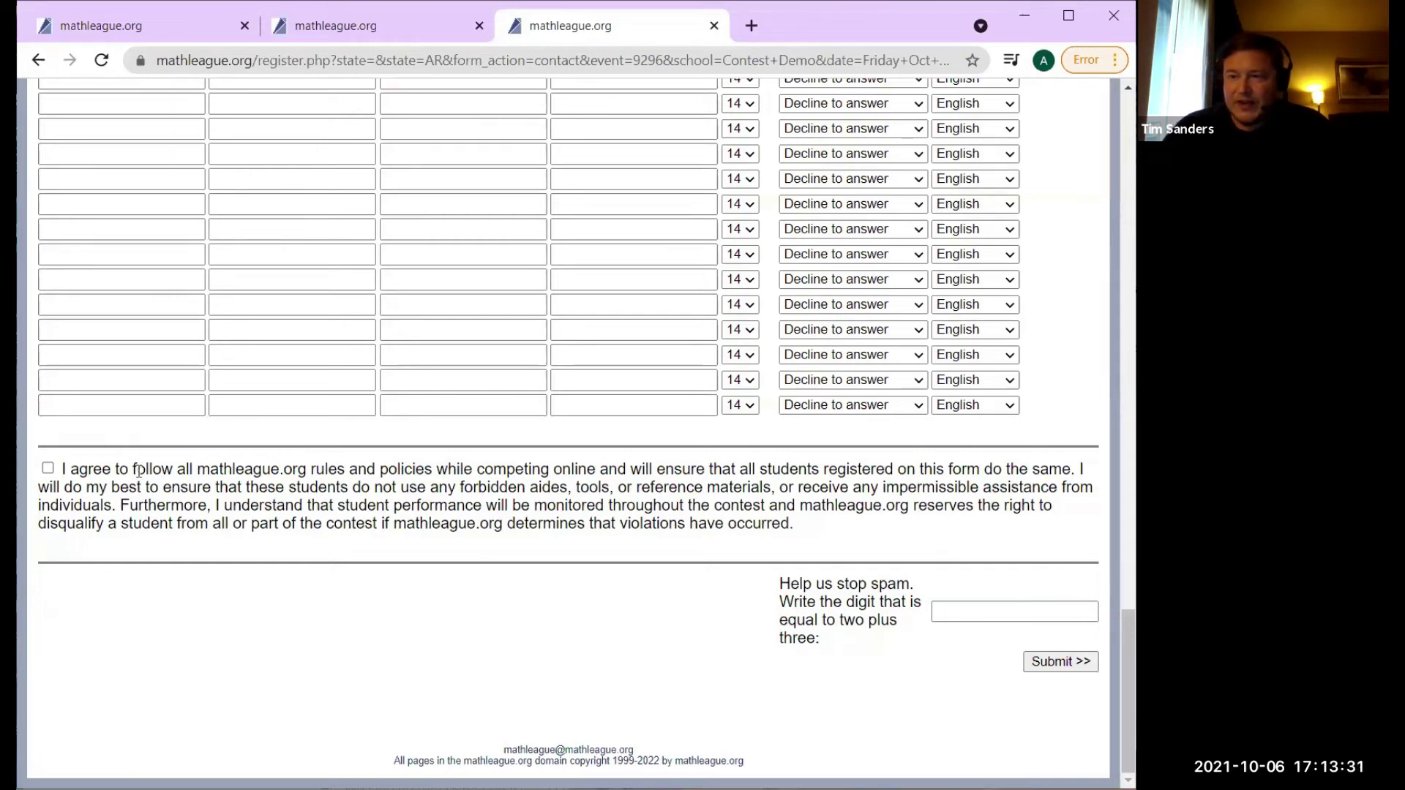
Tick the rules agreement, enter 5 as the spam-check answer, and submit the form.
{"action": "left_click", "coordinate": [47, 469]}
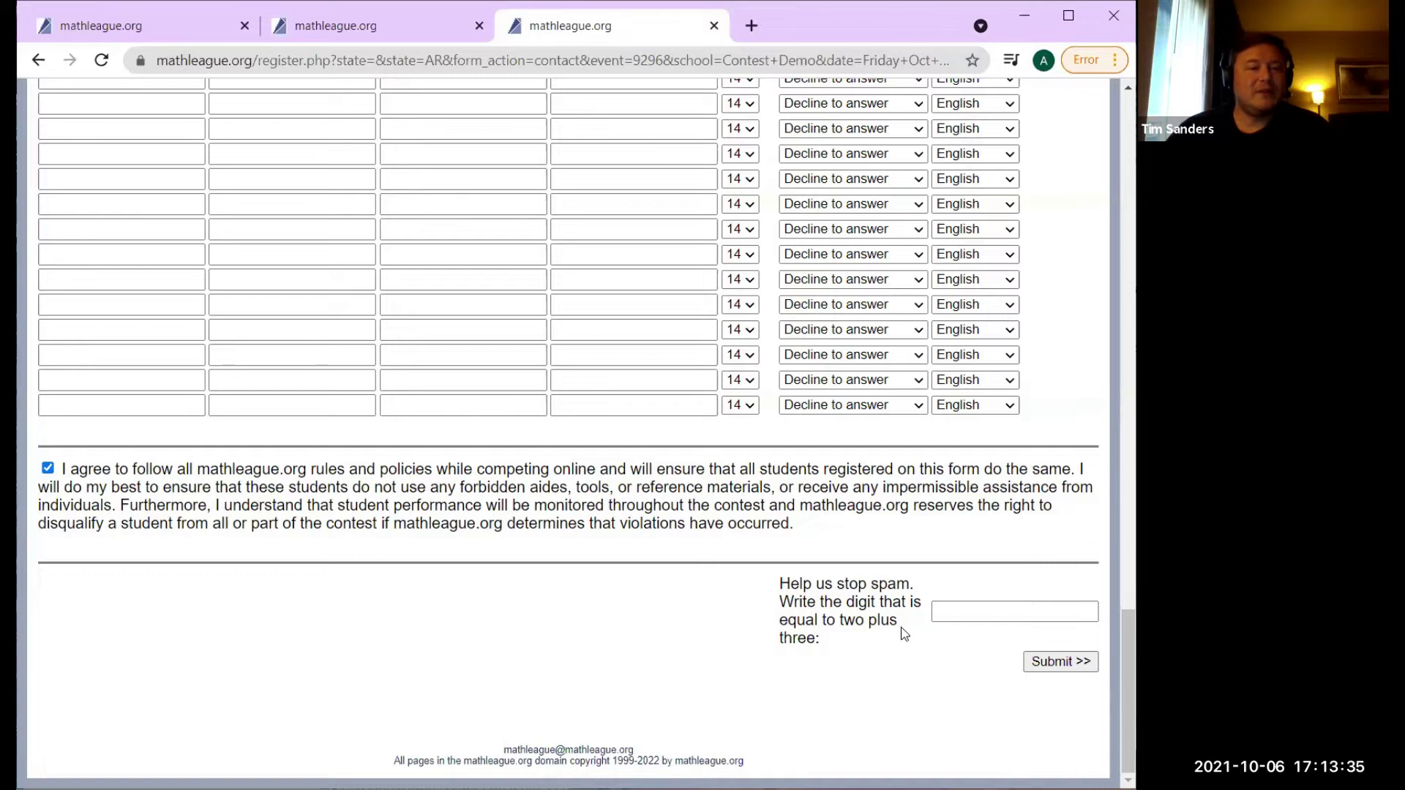
{"action": "left_click", "coordinate": [955, 613]}
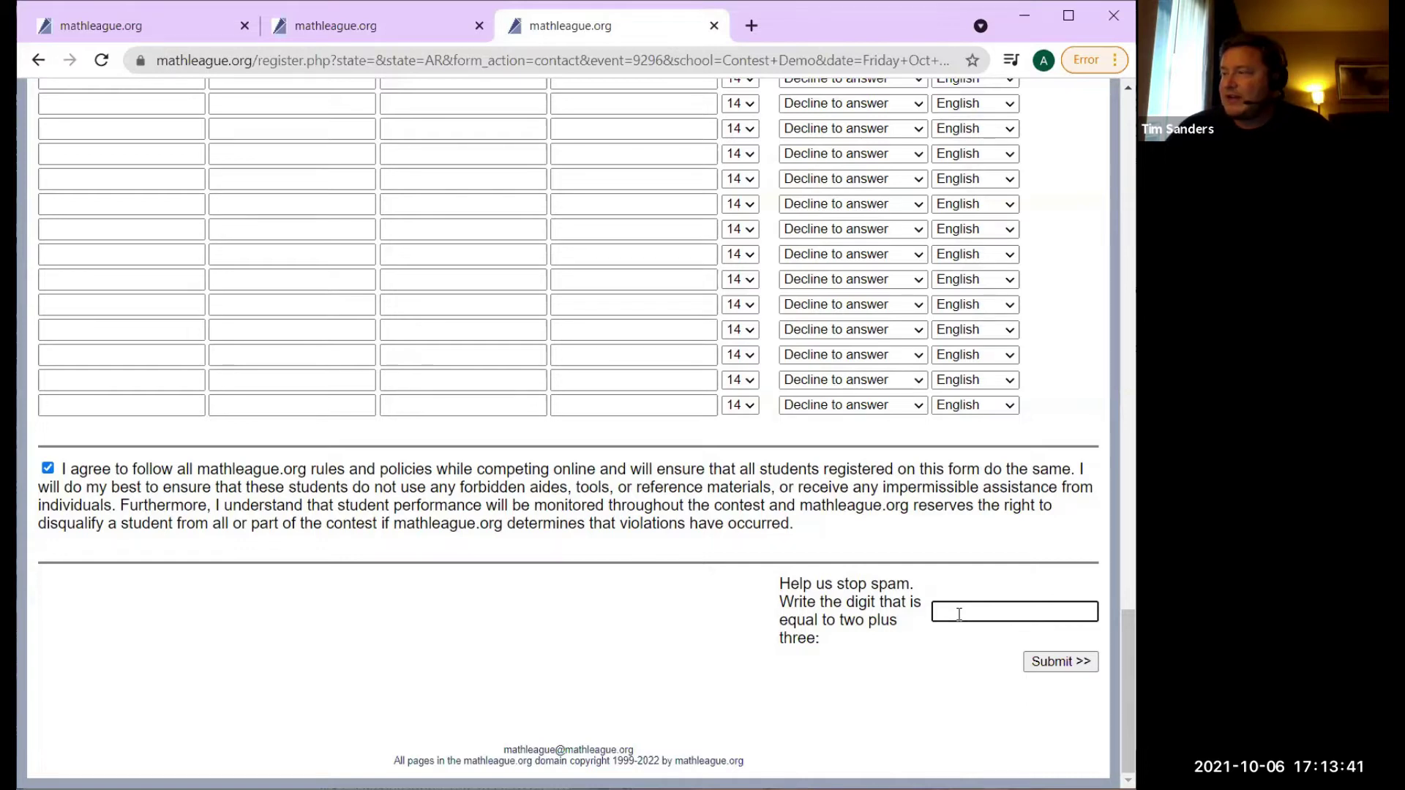
{"action": "type", "text": "5"}
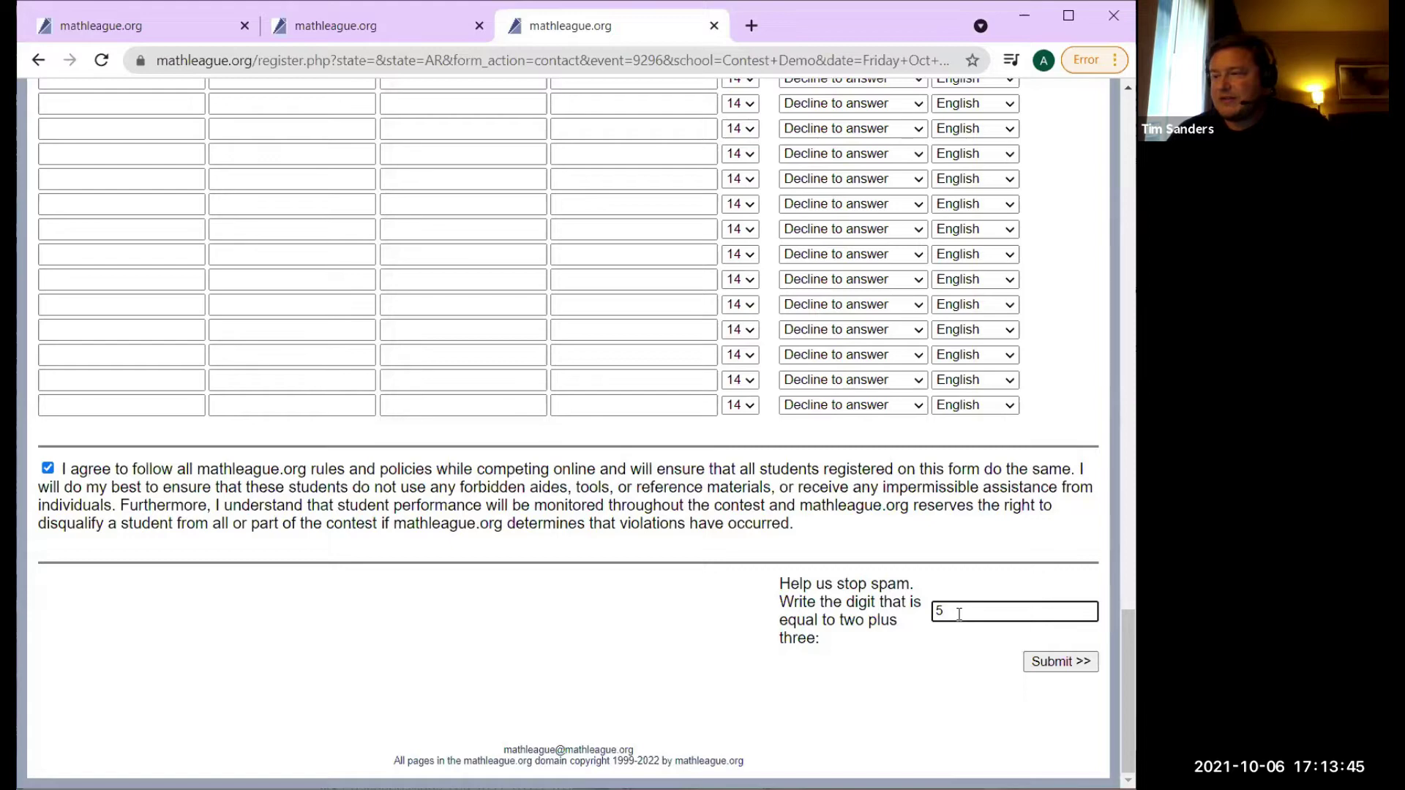
{"action": "left_click", "coordinate": [1052, 665]}
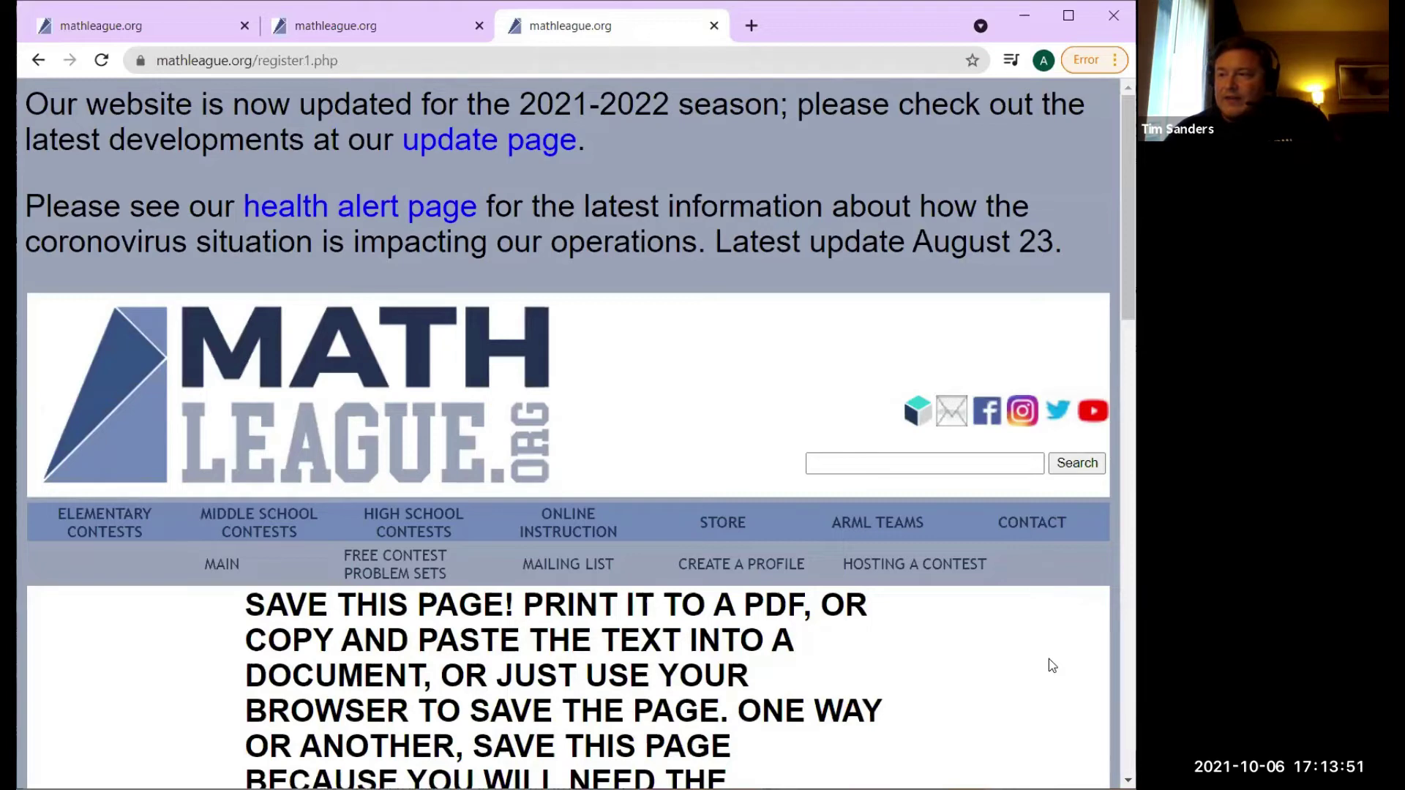
Scroll the confirmation page down to the REGISTRATION DETAILS and student summary.
{"action": "scroll", "coordinate": [568, 432], "scroll_direction": "down", "scroll_amount": 6}
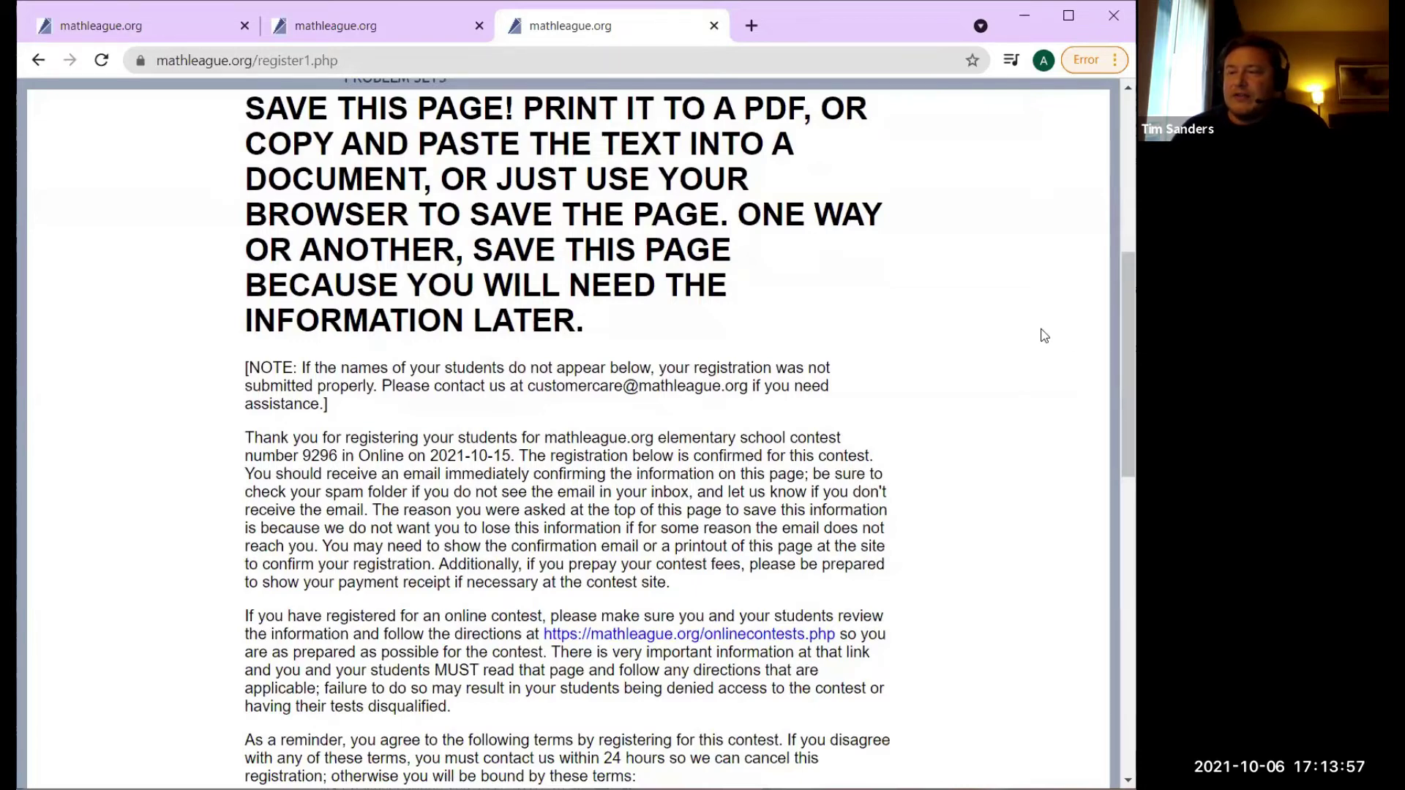
{"action": "left_click_drag", "start_coordinate": [1128, 325], "coordinate": [1108, 317]}
{"action": "scroll", "coordinate": [567, 432], "scroll_direction": "down", "scroll_amount": 13}
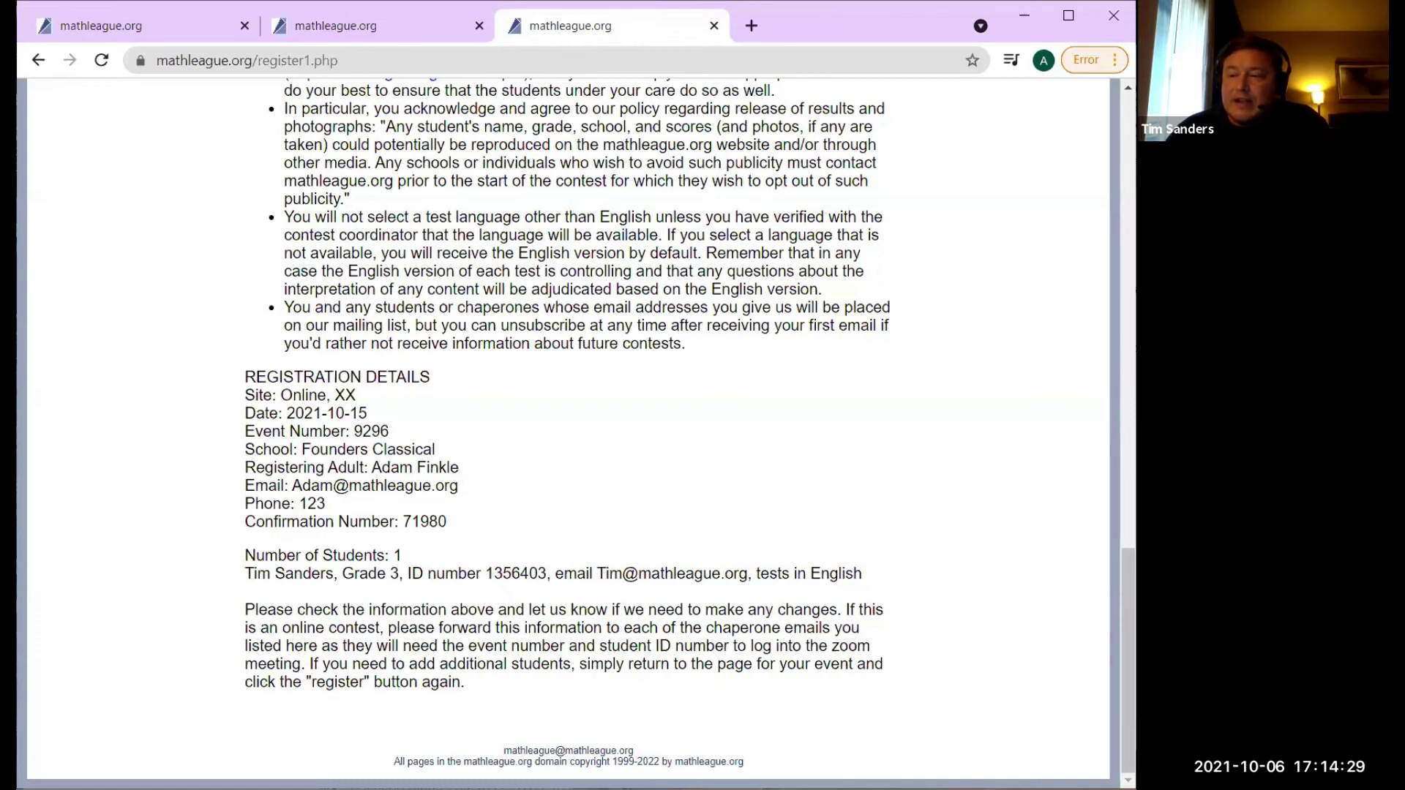
Select the registered student's ID number in the Number of Students line.
{"action": "double_click", "coordinate": [516, 574]}
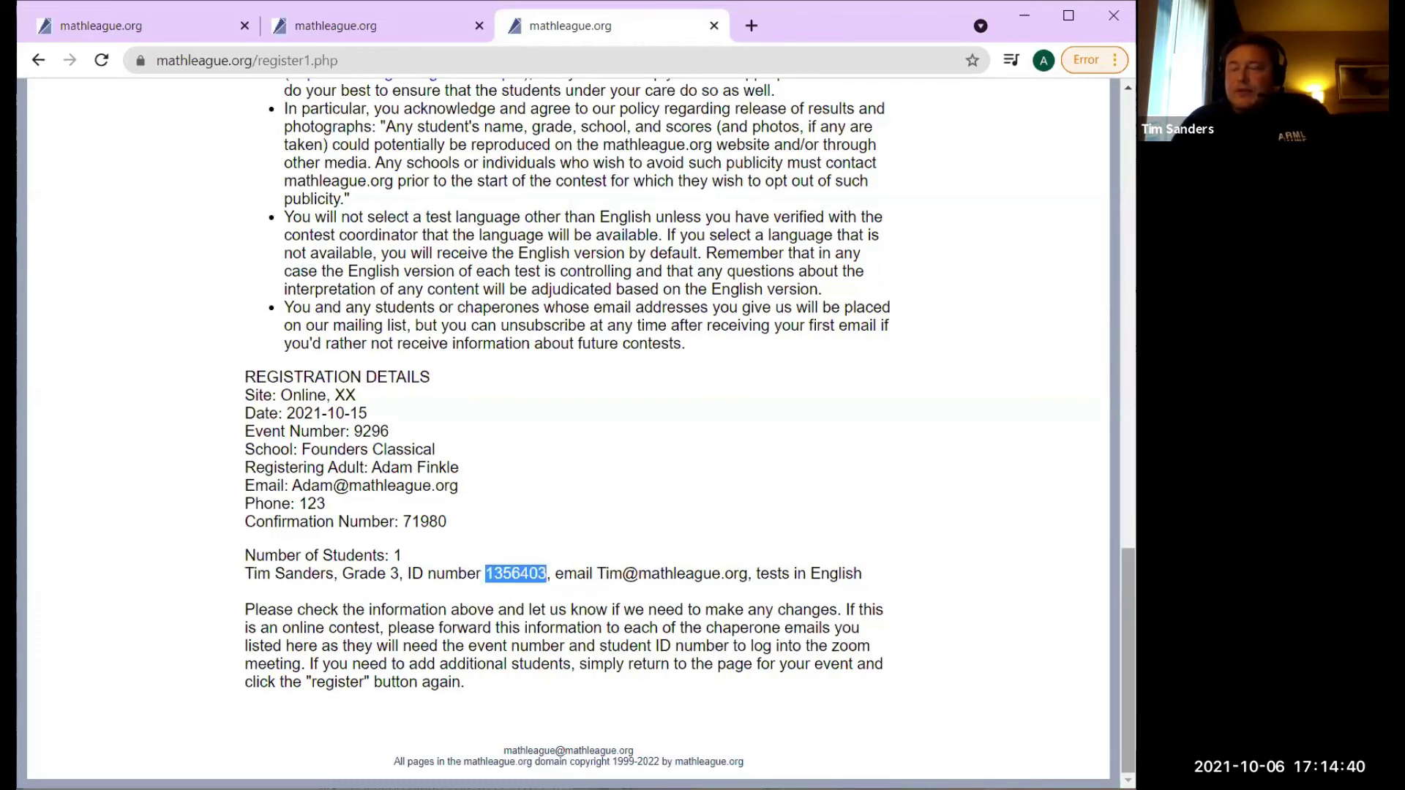